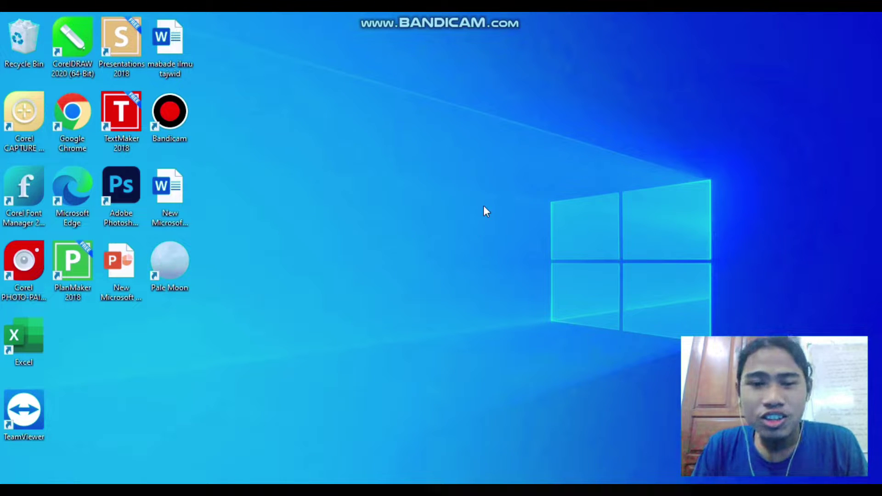
Step: Refresh the Windows desktop twice from its right-click menu
{"action": "right_click", "coordinate": [498, 108]}
{"action": "left_click", "coordinate": [441, 150]}
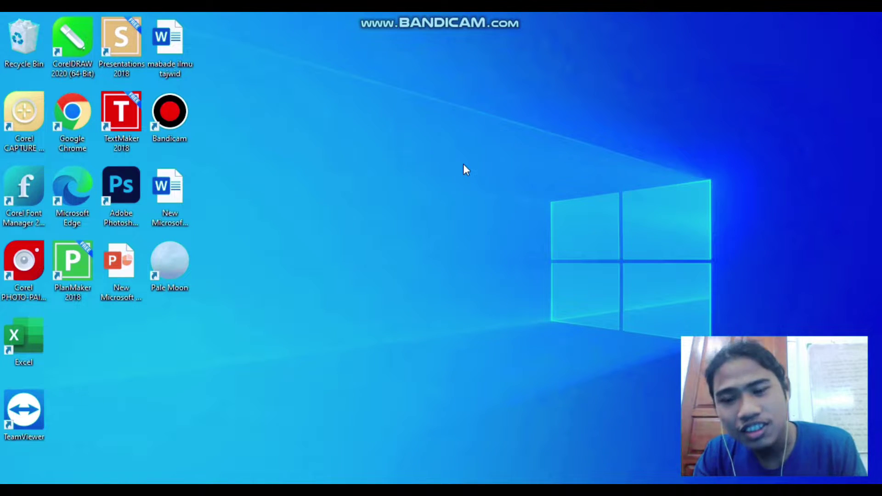
{"action": "right_click", "coordinate": [463, 163]}
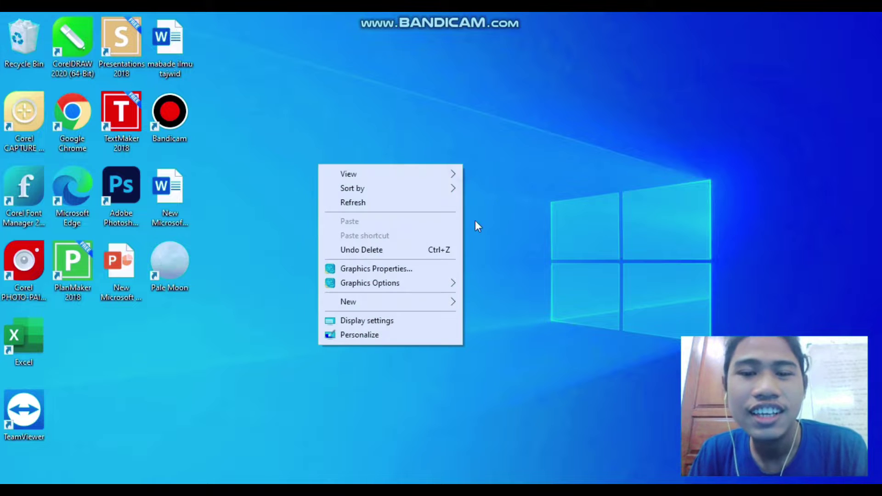
{"action": "left_click", "coordinate": [396, 202]}
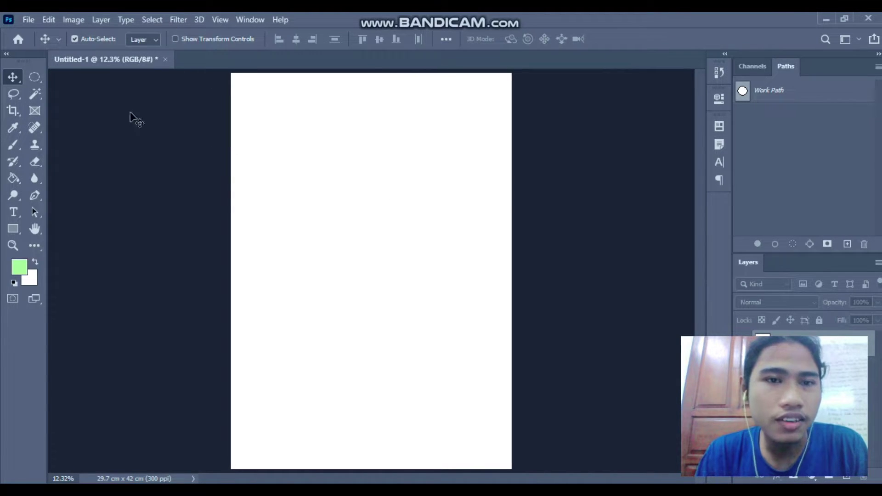
Step: Draw a large circular elliptical-marquee selection and nudge it slightly left and down
{"action": "left_click", "coordinate": [38, 79]}
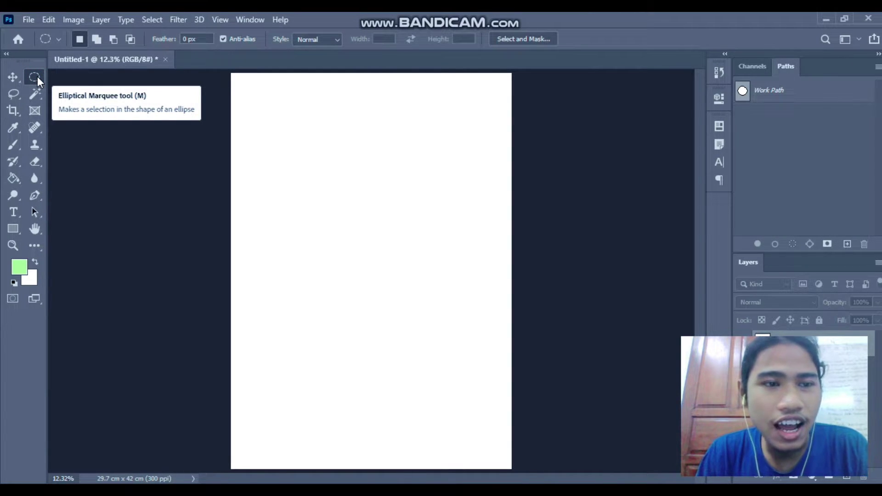
{"action": "left_click", "coordinate": [13, 76]}
{"action": "key", "text": "m"}
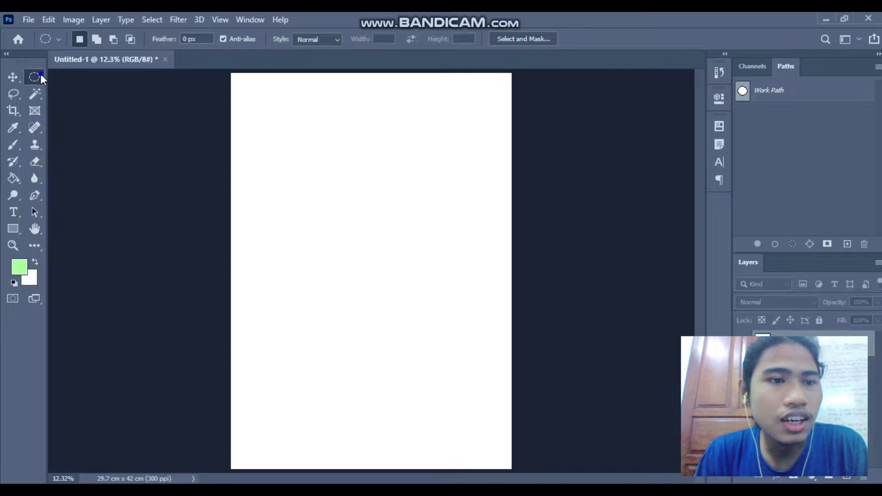
{"action": "right_click", "coordinate": [35, 77]}
{"action": "left_click", "coordinate": [91, 77]}
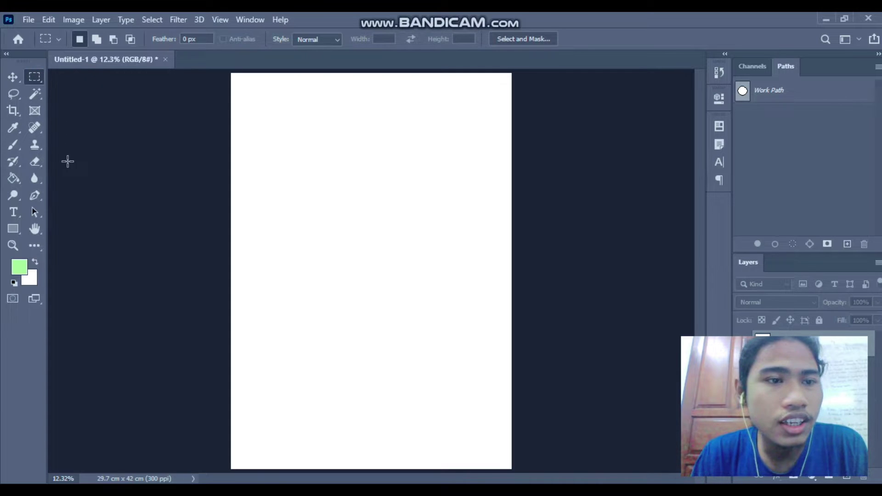
{"action": "right_click", "coordinate": [33, 82]}
{"action": "left_click", "coordinate": [79, 88]}
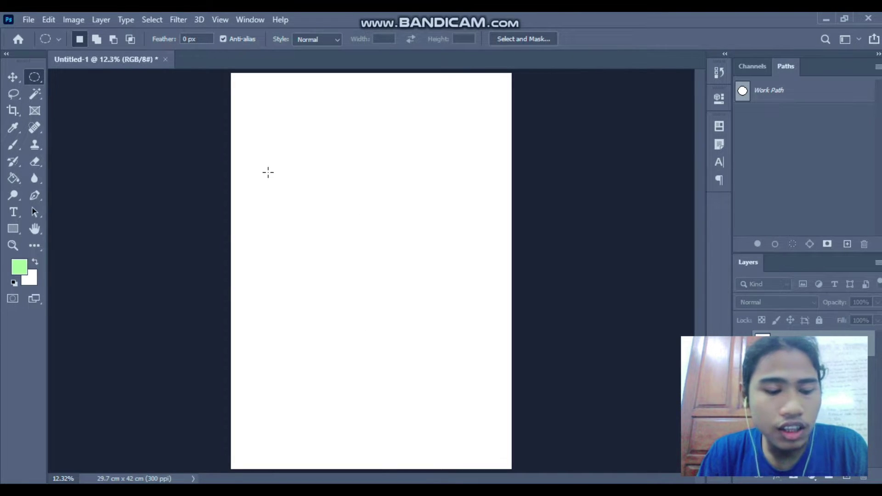
{"action": "left_click_drag", "start_coordinate": [275, 162], "coordinate": [482, 434]}
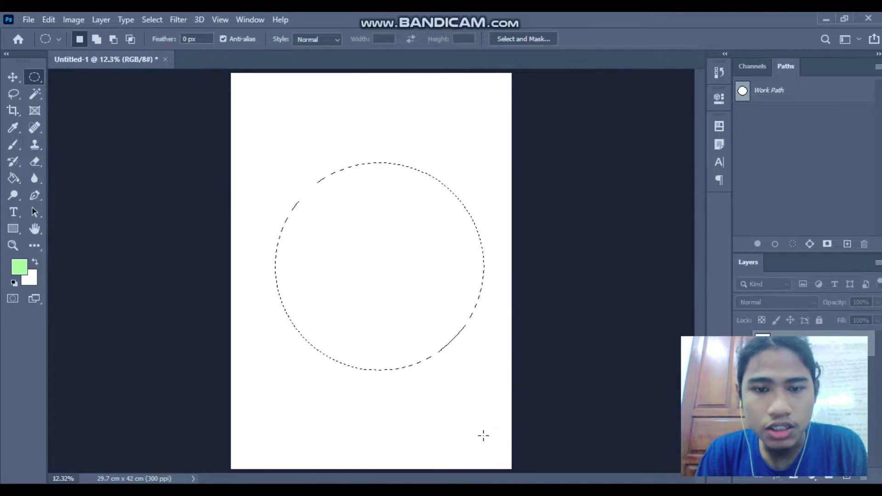
{"action": "key", "text": "v"}
{"action": "left_click_drag", "start_coordinate": [418, 210], "coordinate": [411, 213]}
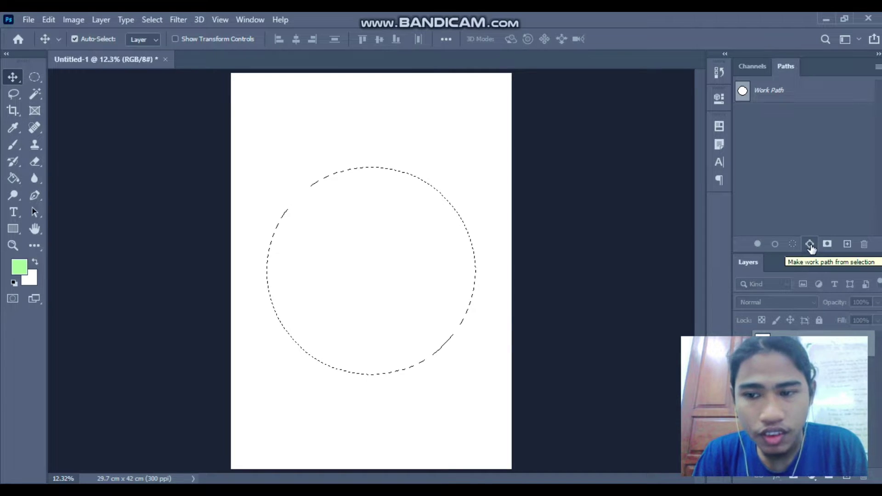
Step: Make a work path from the circle selection and place LOREM IPSUM text above it
{"action": "left_click", "coordinate": [810, 245]}
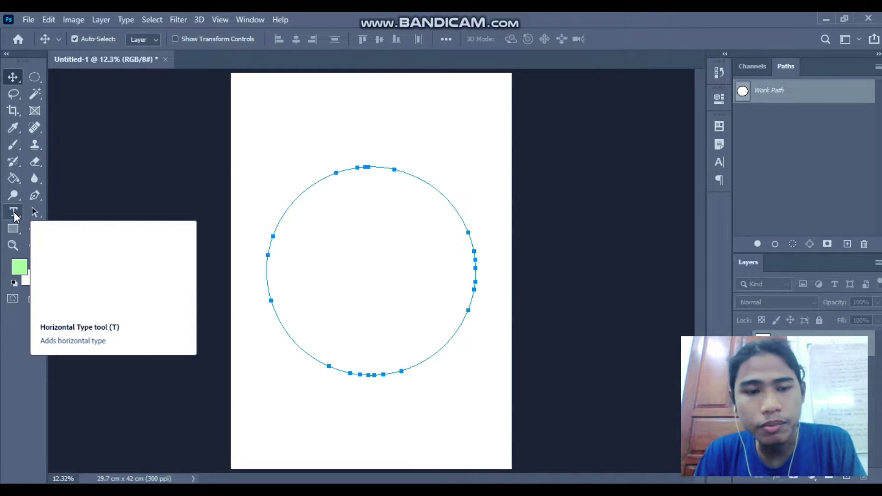
{"action": "key", "text": "t"}
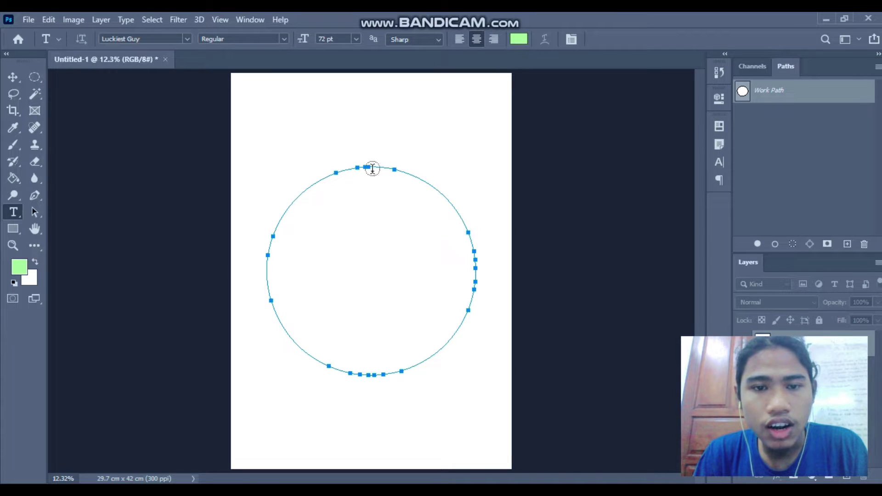
{"action": "left_click", "coordinate": [363, 132]}
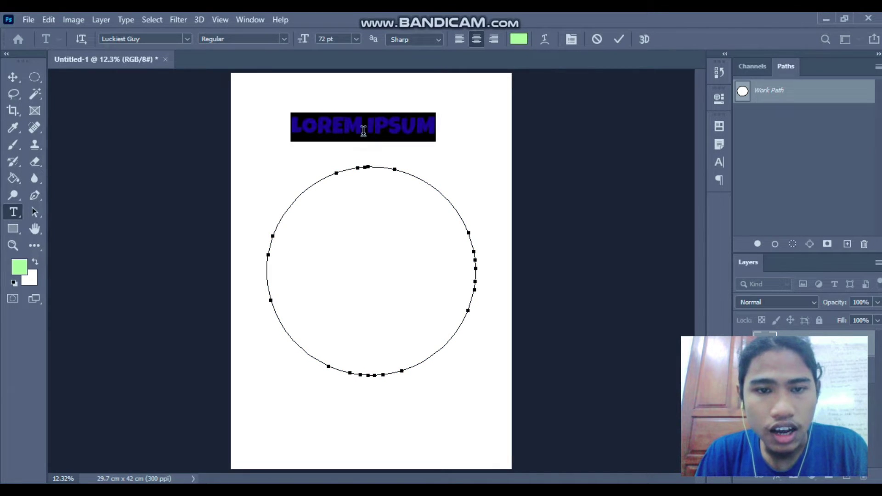
{"action": "left_click", "coordinate": [400, 132]}
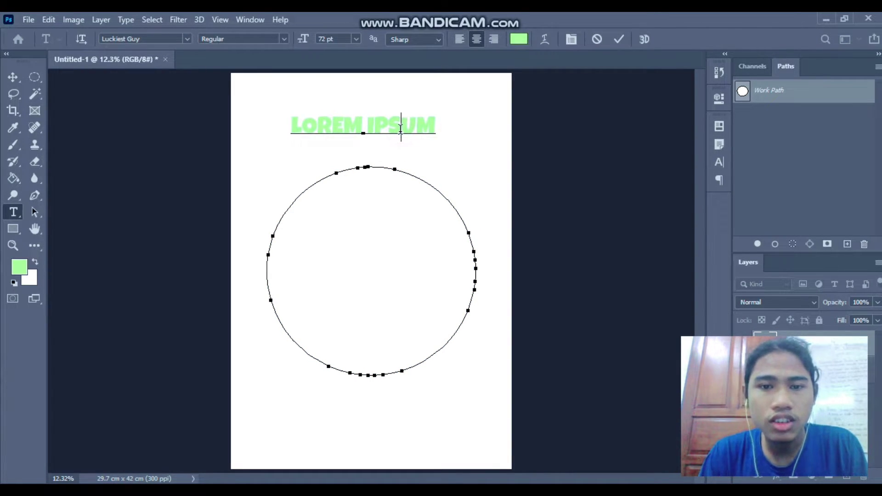
{"action": "left_click", "coordinate": [400, 132]}
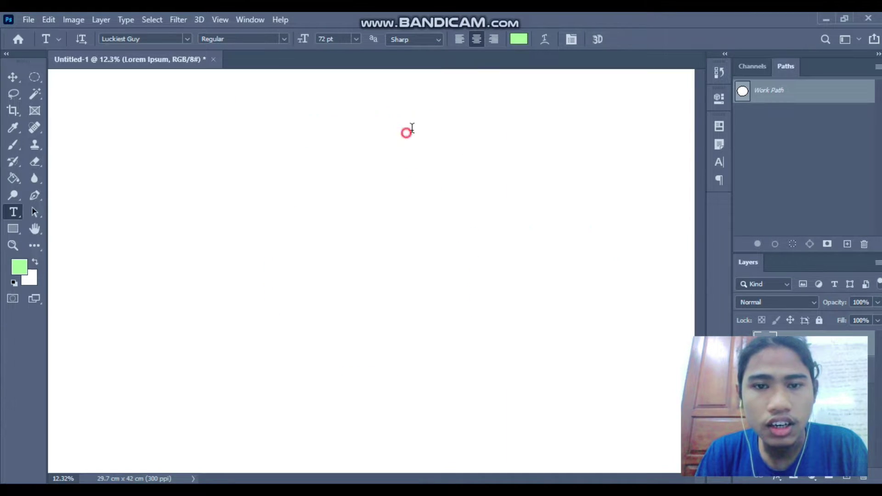
Step: Select letters in the LOREM IPSUM text, re-edit it, and finish editing
{"action": "left_click_drag", "start_coordinate": [403, 131], "coordinate": [423, 130]}
{"action": "left_click", "coordinate": [597, 39]}
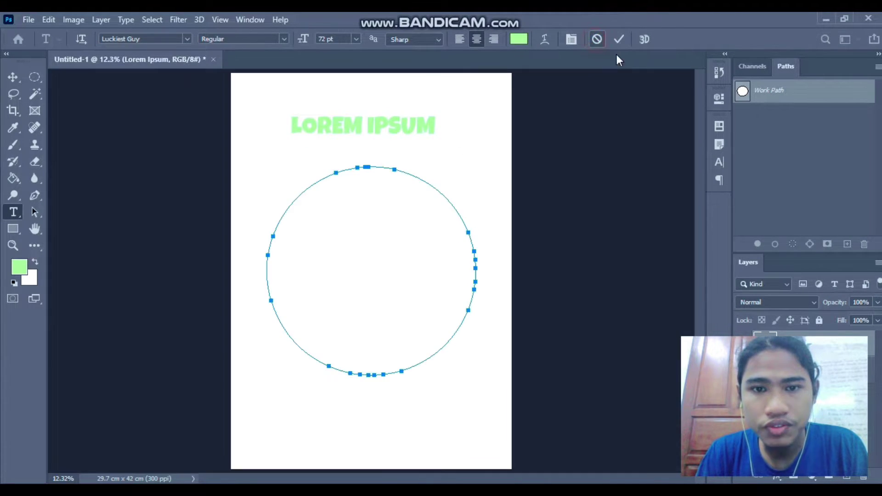
{"action": "left_click", "coordinate": [390, 132]}
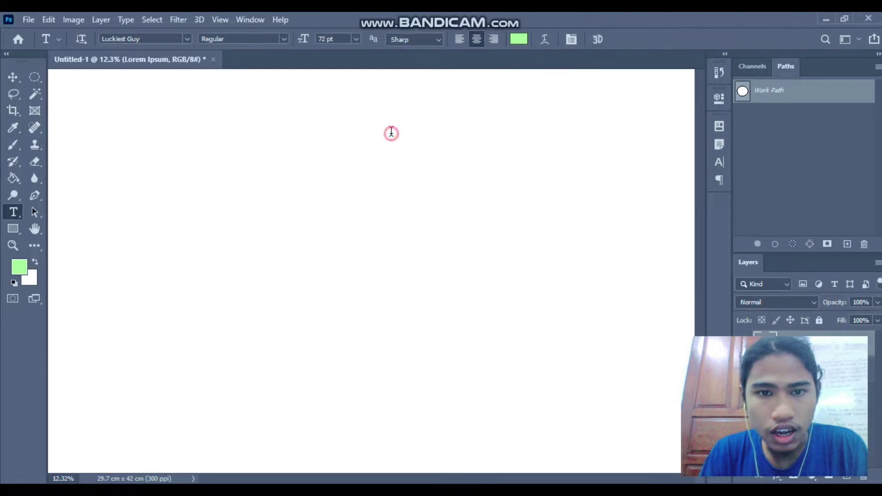
{"action": "left_click", "coordinate": [619, 40]}
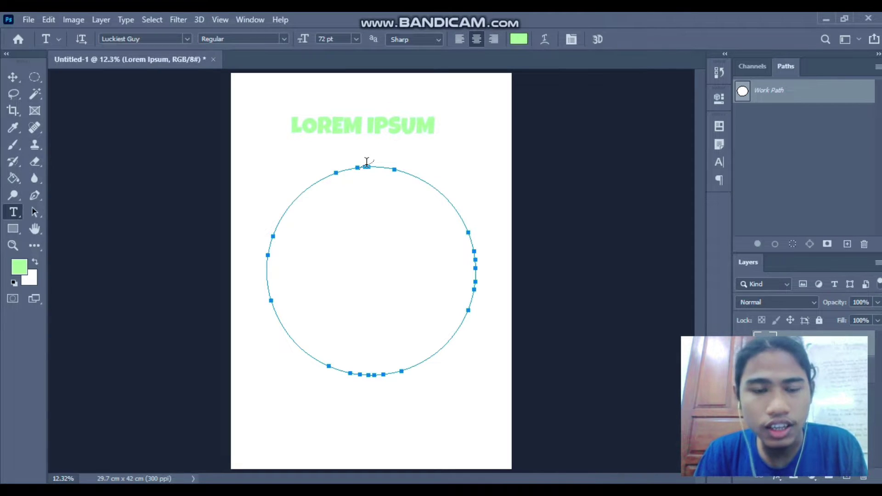
Step: Start placeholder text along the circle path and delete part of it
{"action": "left_click", "coordinate": [367, 164]}
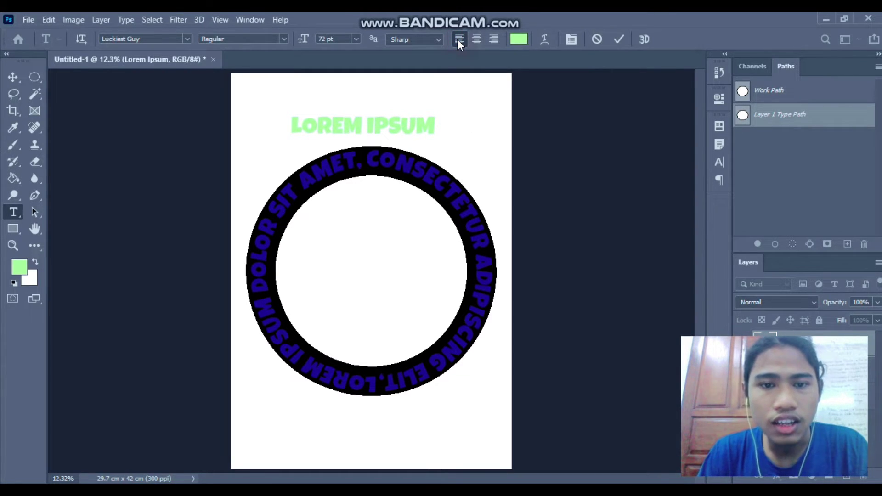
{"action": "left_click", "coordinate": [374, 173]}
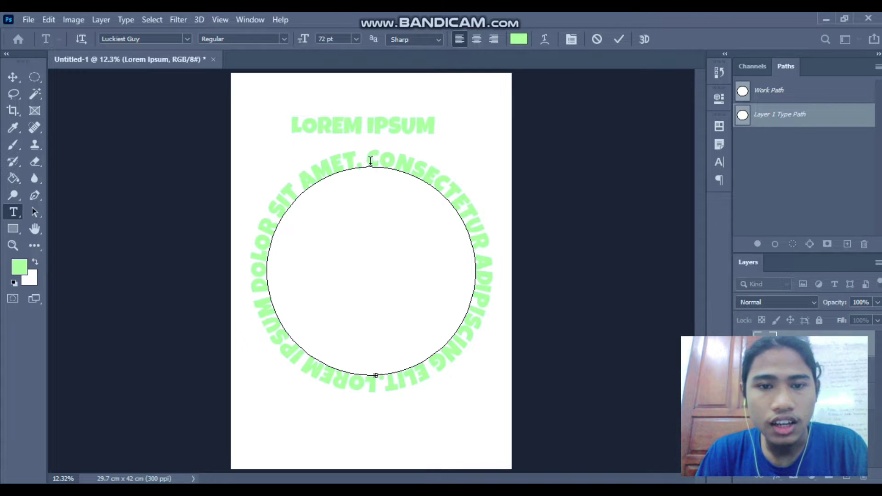
{"action": "left_click_drag", "start_coordinate": [370, 161], "coordinate": [262, 246]}
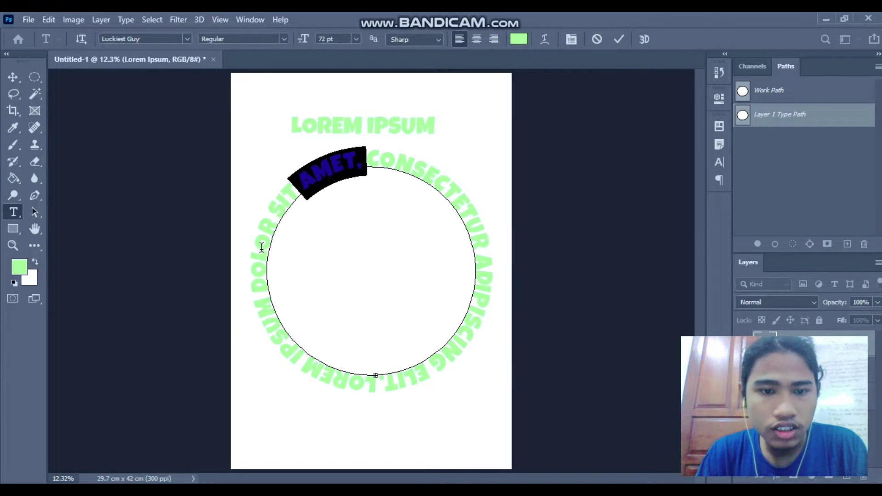
{"action": "left_click_drag", "start_coordinate": [262, 246], "coordinate": [324, 371]}
{"action": "left_click", "coordinate": [323, 371]}
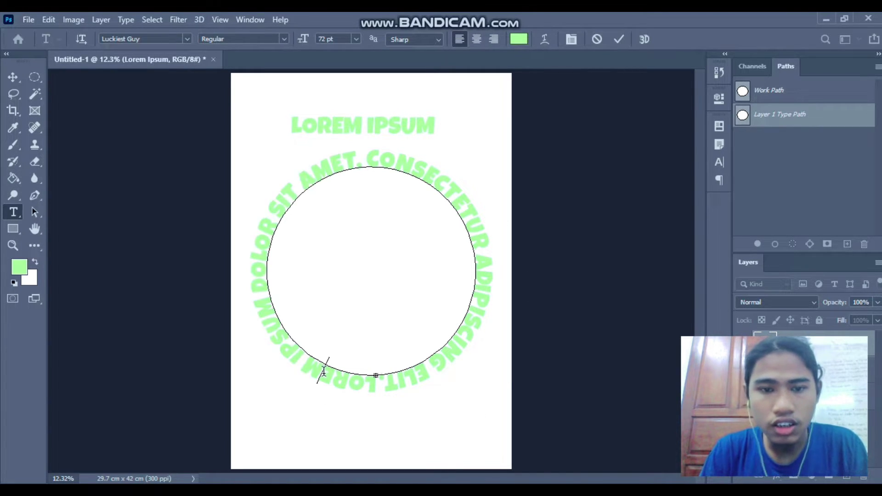
{"action": "key", "text": "BackSpace"}
Step: Delete the remaining placeholder words and type LAUTAN DISPLAY along the circle
{"action": "mouse_move", "coordinate": [371, 385]}
{"action": "left_mouse_down"}
{"action": "mouse_move", "coordinate": [452, 361]}
{"action": "mouse_move", "coordinate": [382, 356]}
{"action": "left_mouse_up"}
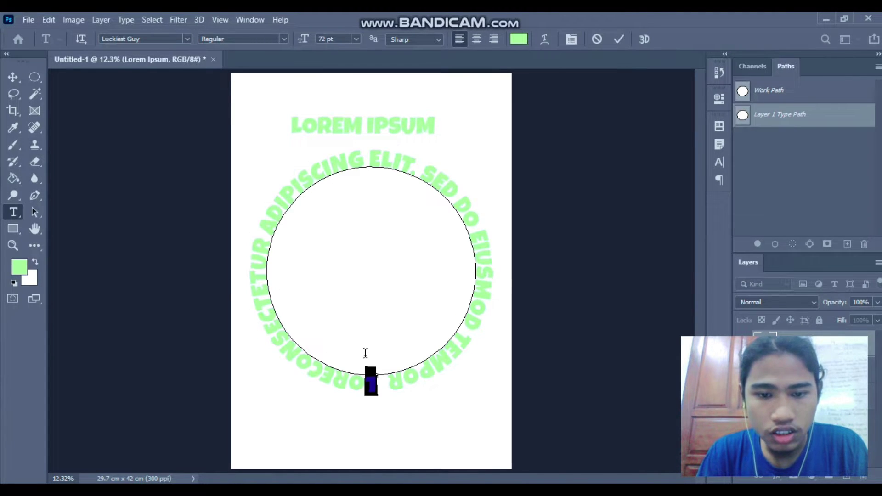
{"action": "key", "text": "BackSpace"}
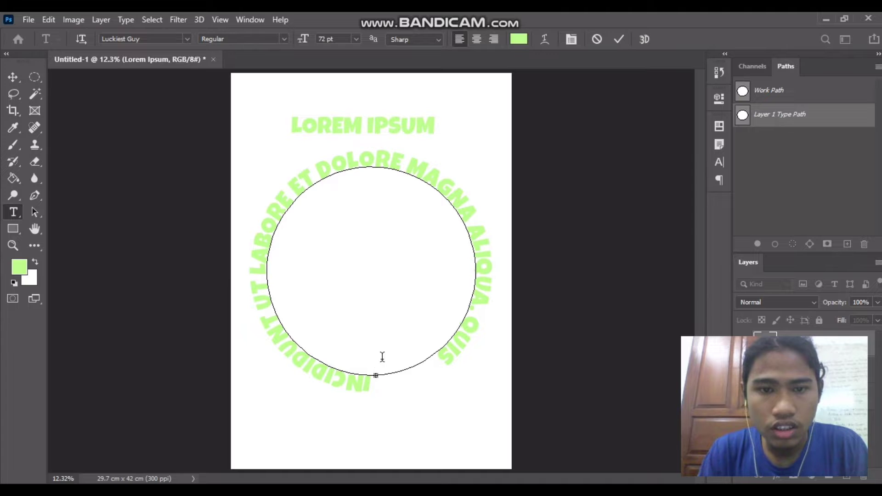
{"action": "mouse_move", "coordinate": [368, 382]}
{"action": "left_mouse_down"}
{"action": "mouse_move", "coordinate": [450, 362]}
{"action": "mouse_move", "coordinate": [402, 378]}
{"action": "mouse_move", "coordinate": [269, 328]}
{"action": "left_mouse_up"}
{"action": "key", "text": "BackSpace"}
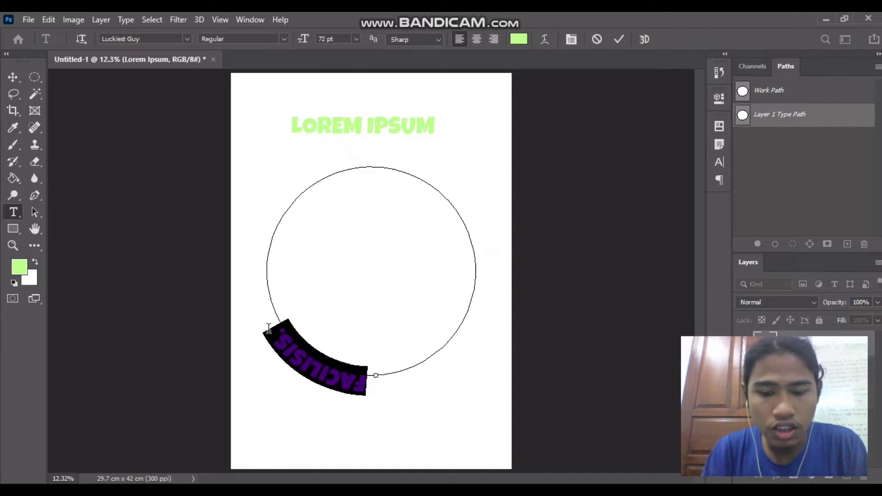
{"action": "type", "text": "LAUT"}
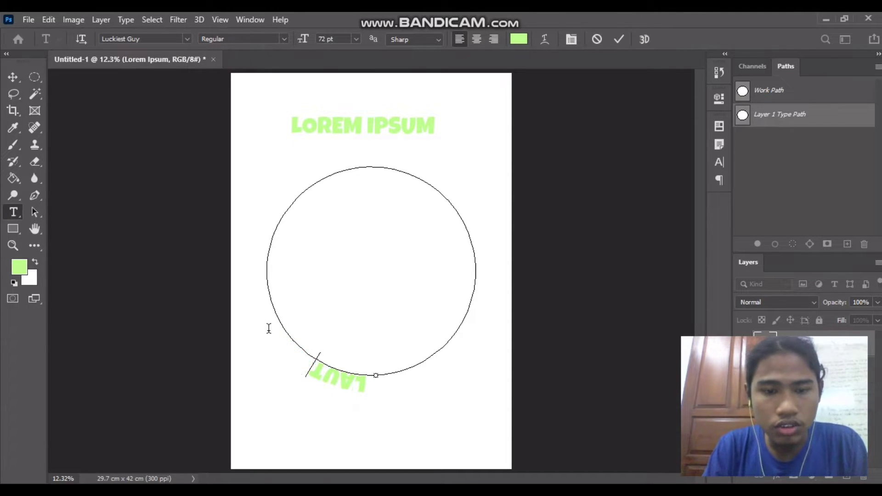
{"action": "type", "text": "AN DIS"}
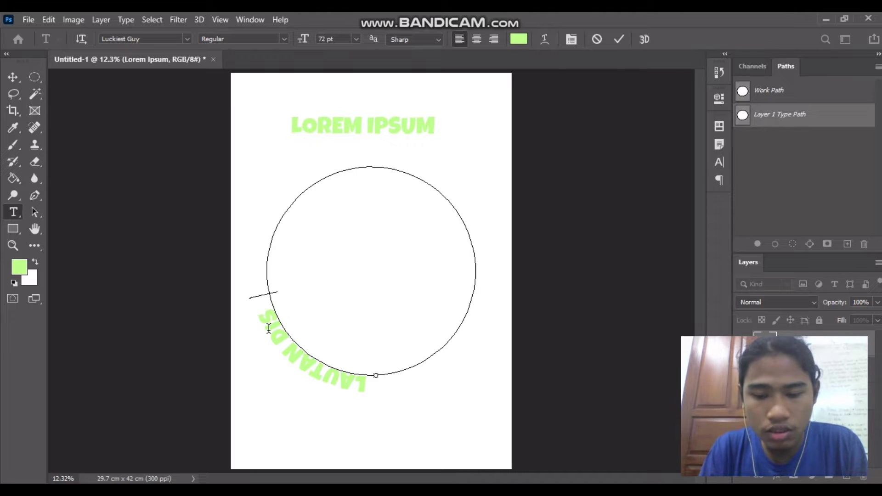
{"action": "type", "text": "PLAY"}
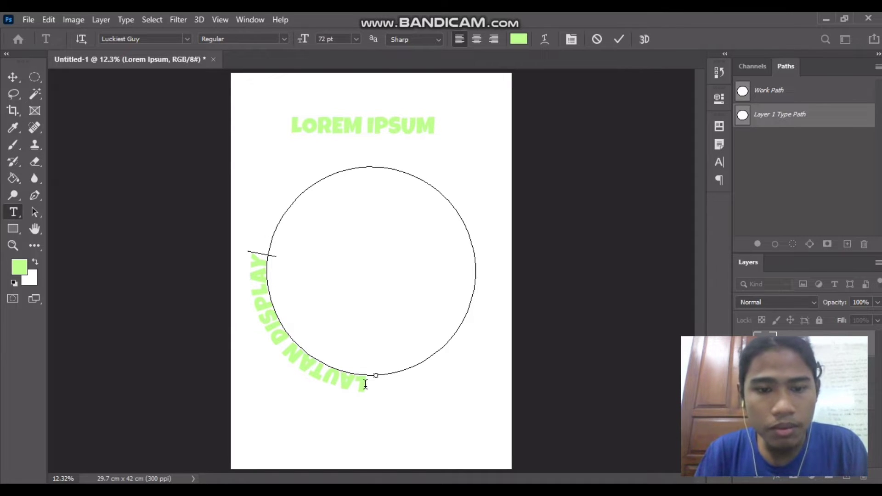
Step: Centre the curved LAUTAN DISPLAY text, set it to 100 pt, and commit it
{"action": "left_click_drag", "start_coordinate": [367, 385], "coordinate": [247, 240]}
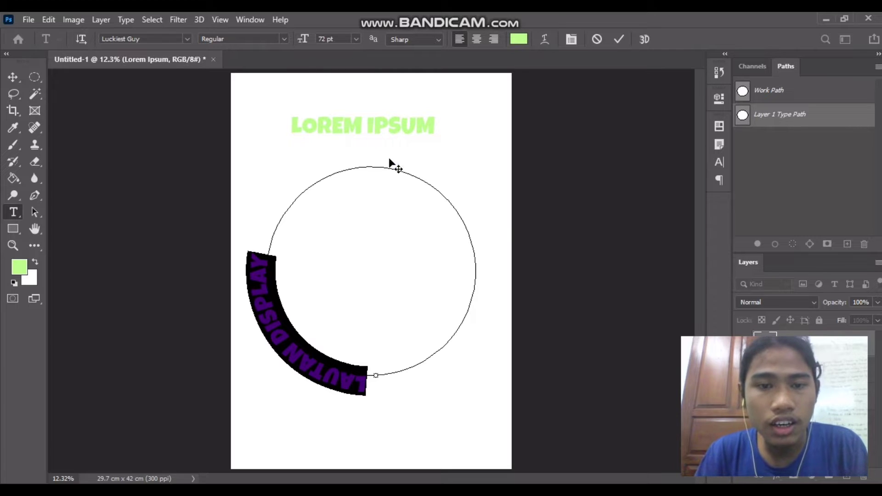
{"action": "left_click", "coordinate": [473, 43]}
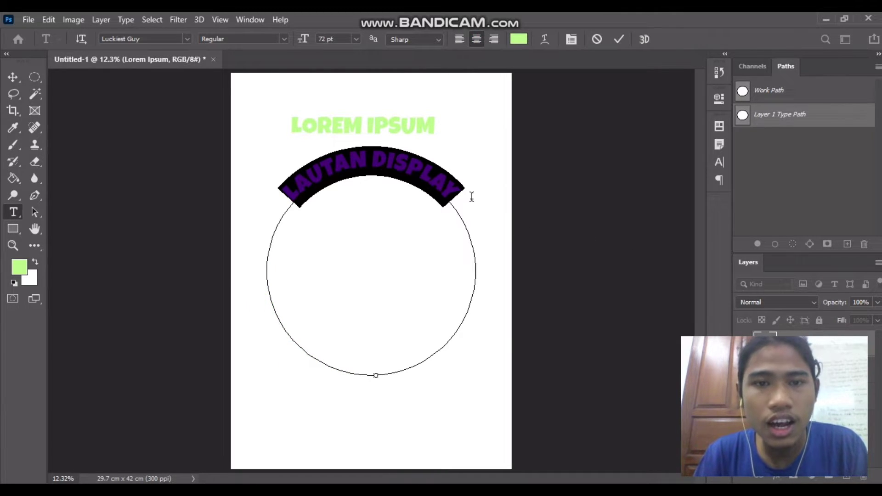
{"action": "left_click", "coordinate": [356, 39]}
{"action": "left_click", "coordinate": [340, 36]}
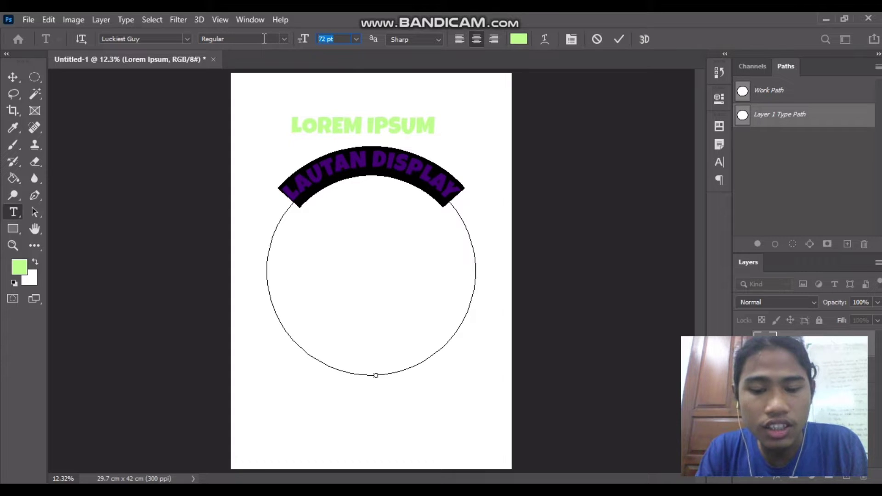
{"action": "type", "text": "100"}
{"action": "key", "text": "Return"}
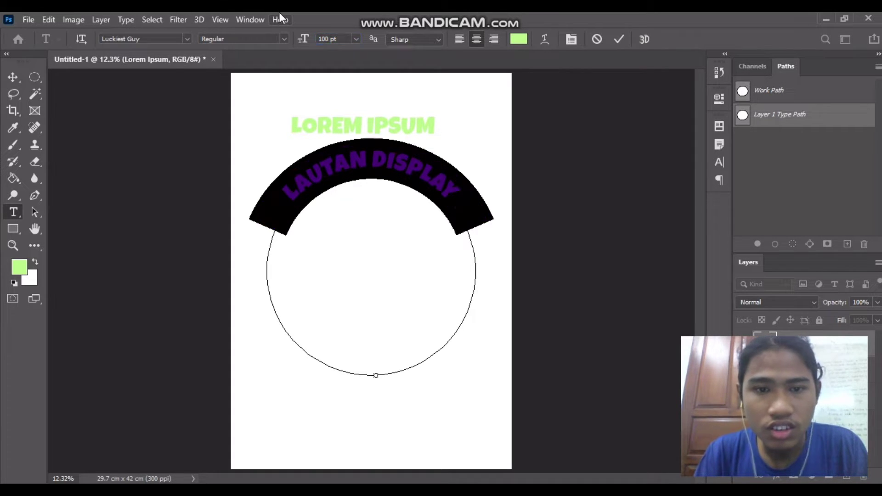
{"action": "left_click", "coordinate": [426, 186]}
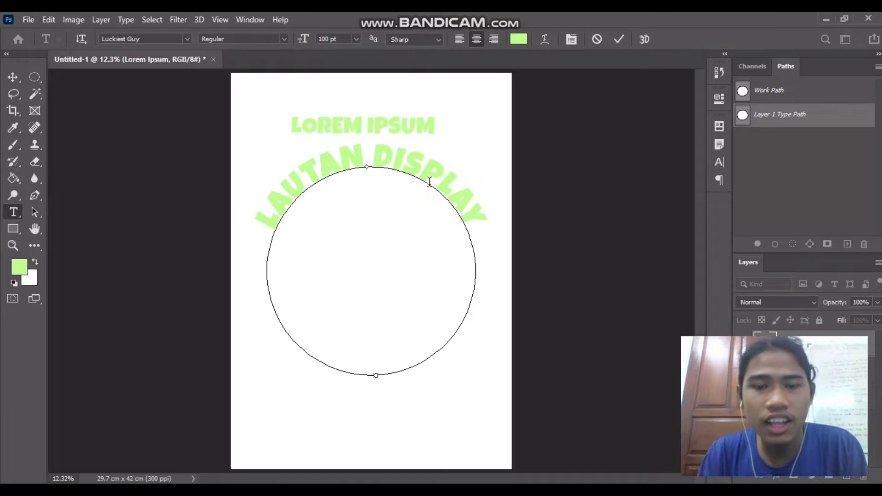
{"action": "key", "text": "ctrl+Return"}
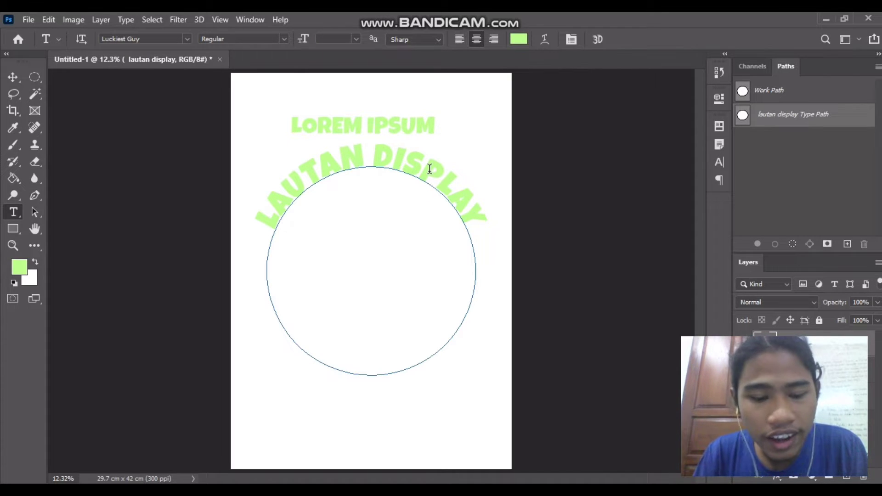
Step: Hide the LOREM IPSUM text and move the arched LAUTAN DISPLAY up the page
{"action": "key", "text": "v"}
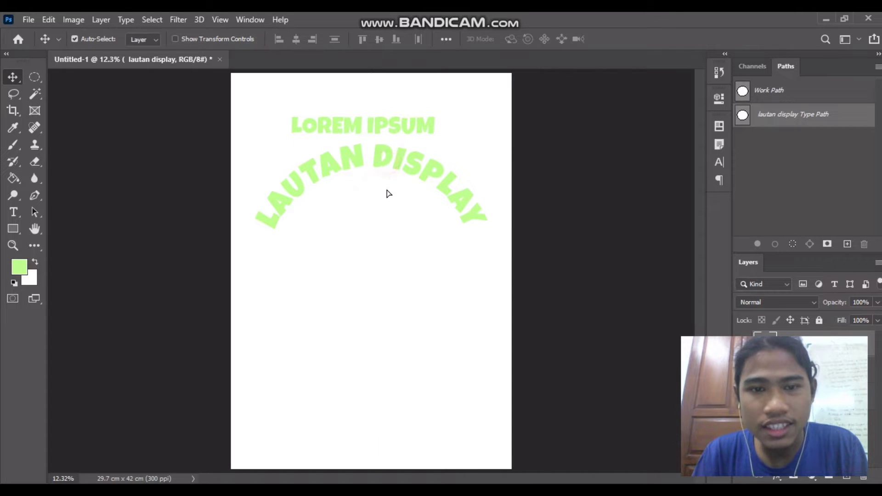
{"action": "left_click_drag", "start_coordinate": [388, 193], "coordinate": [389, 219]}
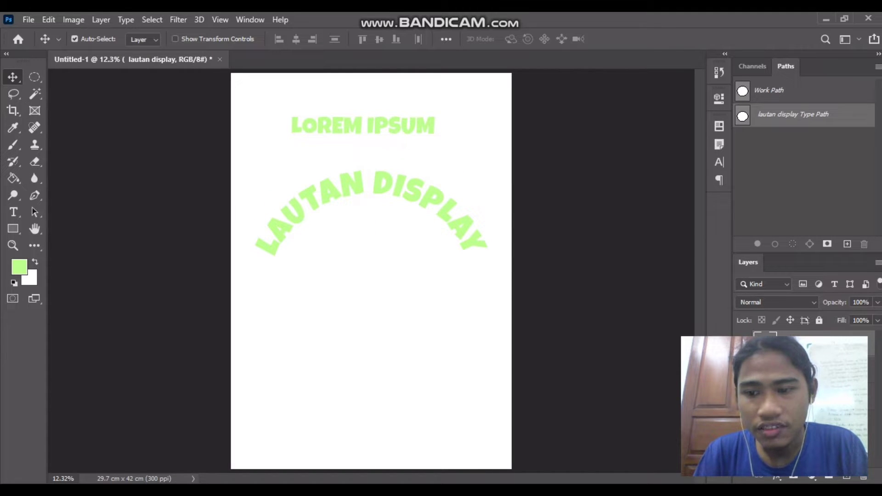
{"action": "key", "text": "Delete"}
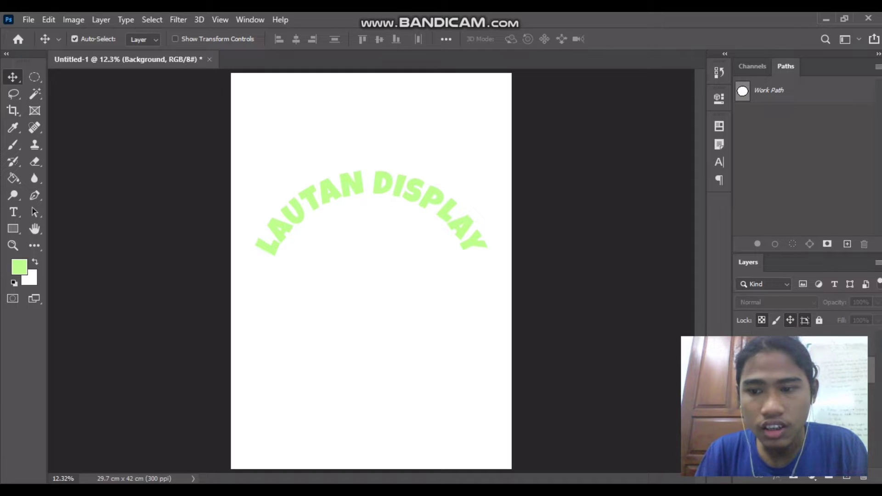
{"action": "key", "text": "alt+bracketright"}
{"action": "left_click_drag", "start_coordinate": [439, 203], "coordinate": [438, 167]}
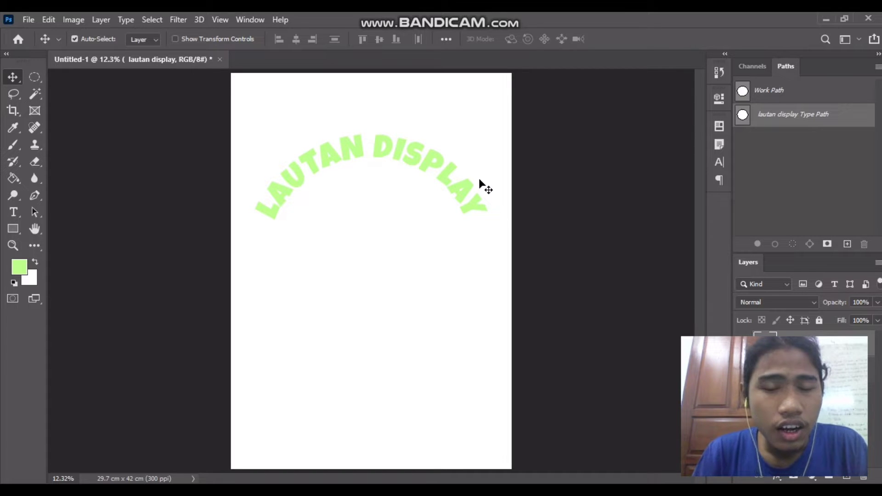
{"action": "key", "text": "u"}
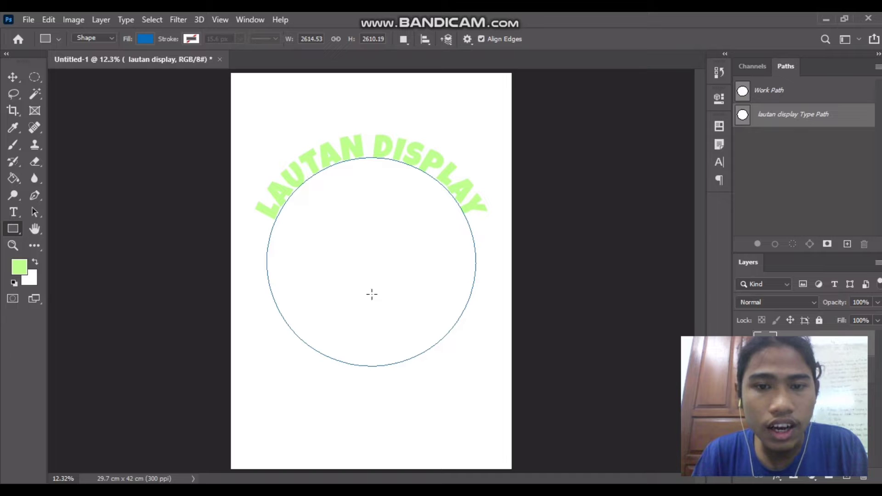
{"action": "key", "text": "v"}
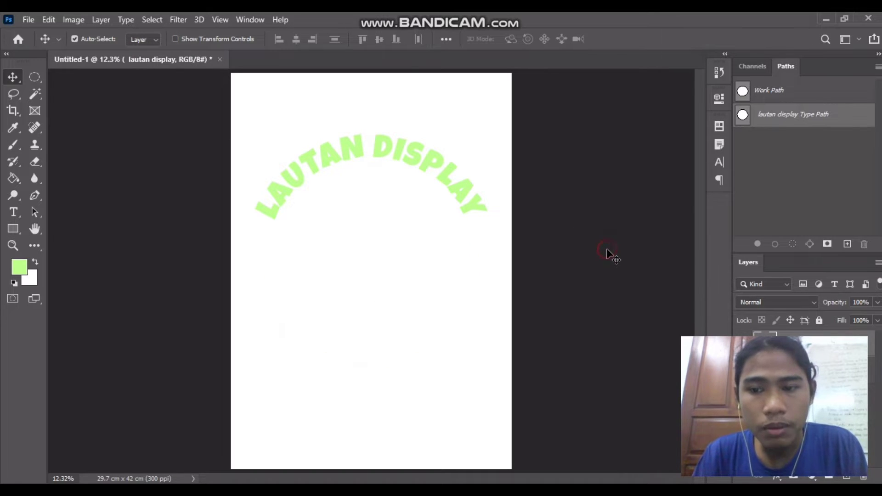
{"action": "left_click", "coordinate": [607, 253]}
Step: Select a circle in the lower page, invert the selection, and turn it into a work path
{"action": "key", "text": "u"}
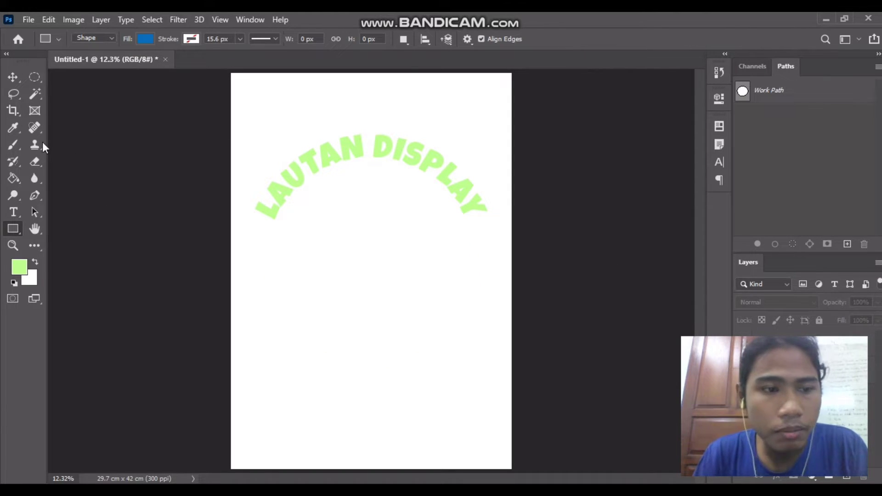
{"action": "left_click", "coordinate": [34, 77]}
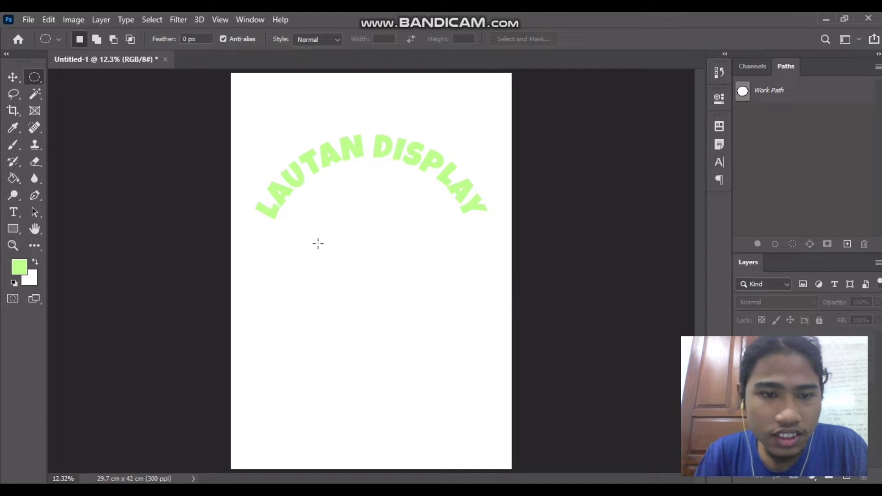
{"action": "left_click_drag", "start_coordinate": [294, 278], "coordinate": [474, 483]}
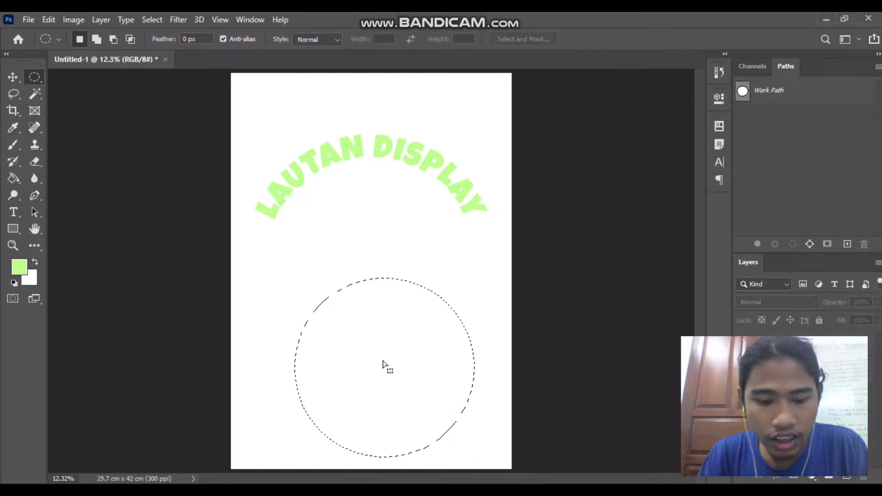
{"action": "key", "text": "v"}
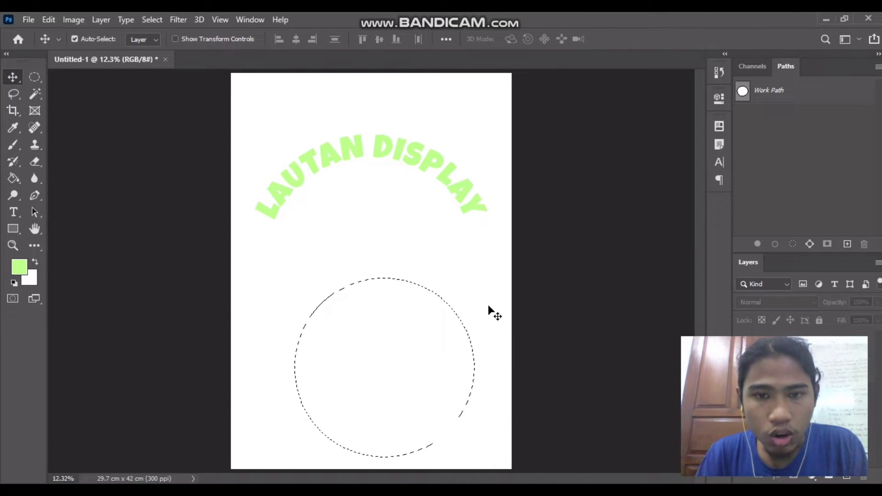
{"action": "left_click", "coordinate": [147, 20]}
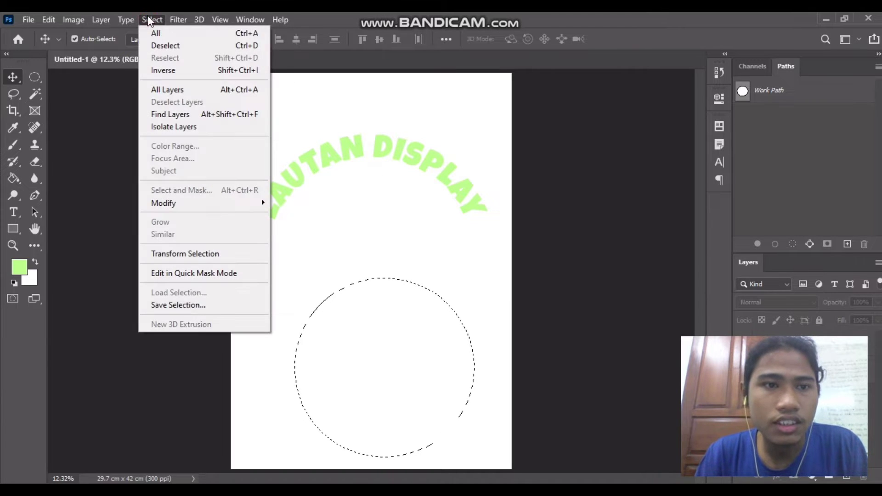
{"action": "left_click", "coordinate": [172, 69]}
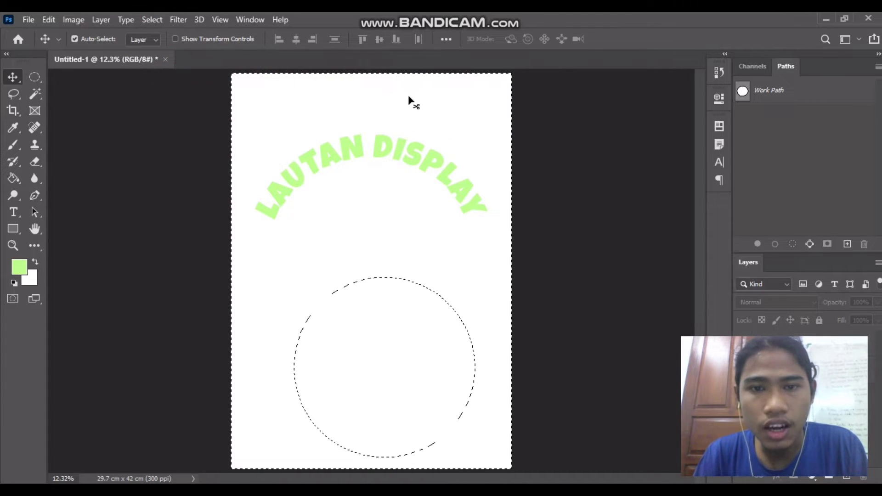
{"action": "left_click", "coordinate": [814, 244]}
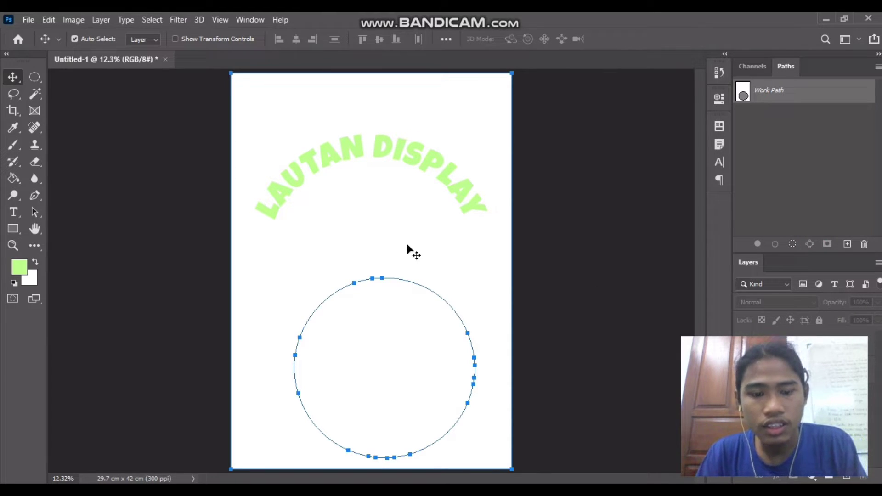
Step: Start 10 pt text along the lower circle path and delete the placeholder
{"action": "key", "text": "t"}
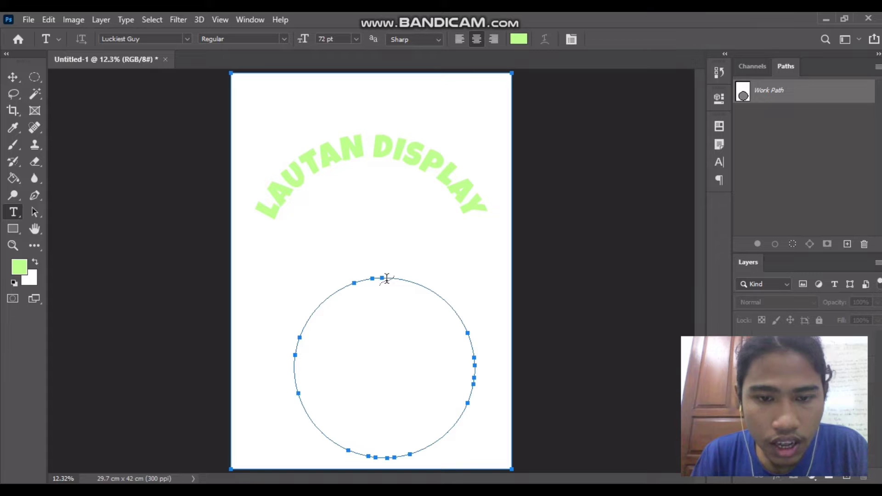
{"action": "left_click", "coordinate": [384, 278]}
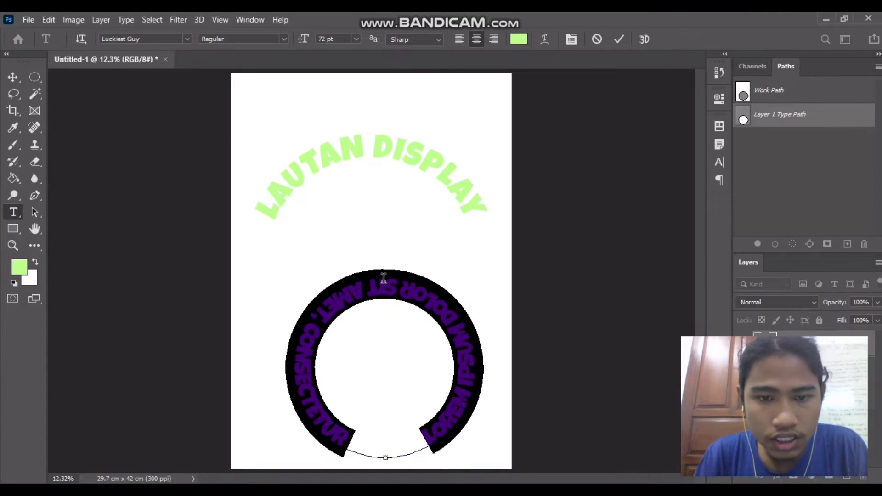
{"action": "left_click", "coordinate": [357, 39]}
{"action": "left_click", "coordinate": [345, 102]}
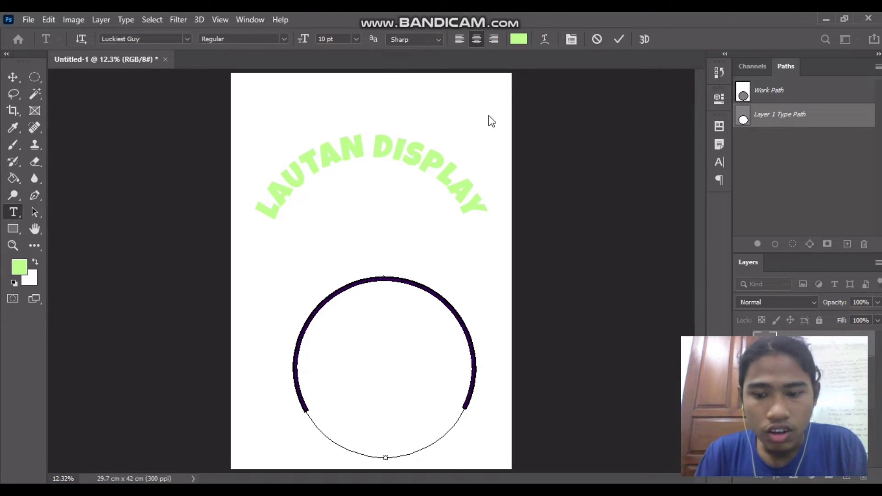
{"action": "key", "text": "BackSpace"}
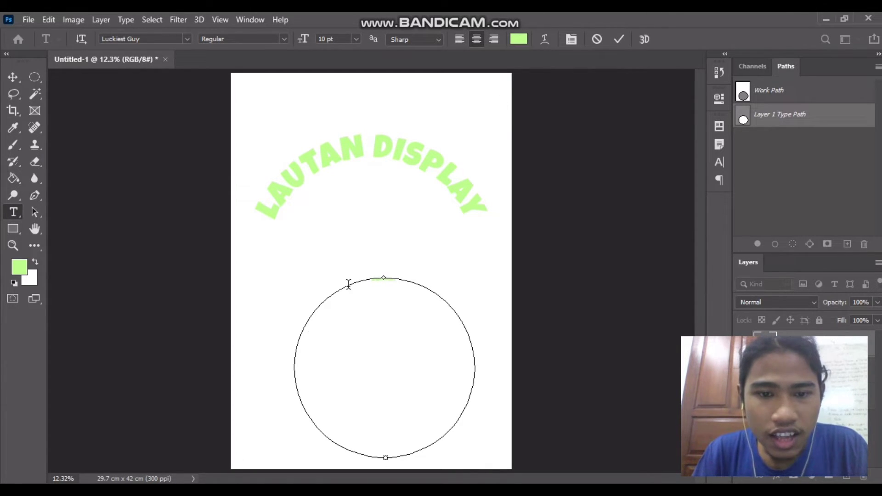
Step: Resize the inverted path text to 100 pt and commit it
{"action": "left_click_drag", "start_coordinate": [369, 281], "coordinate": [411, 278]}
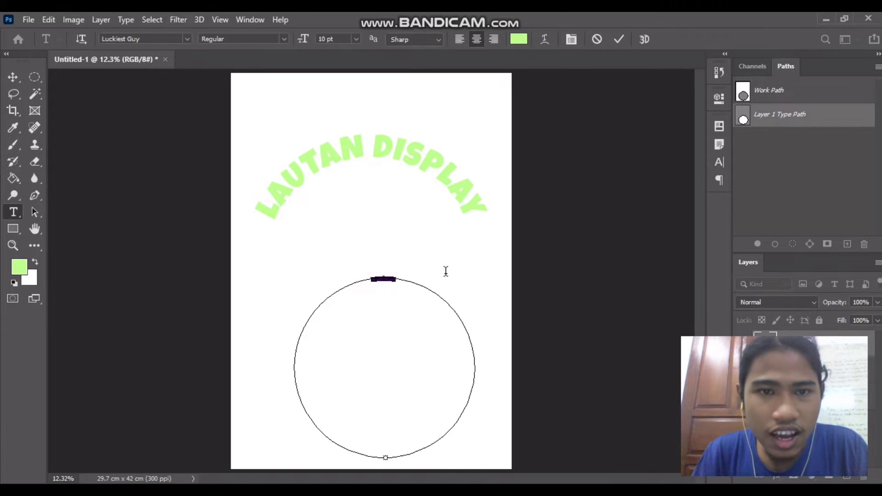
{"action": "left_click", "coordinate": [356, 39]}
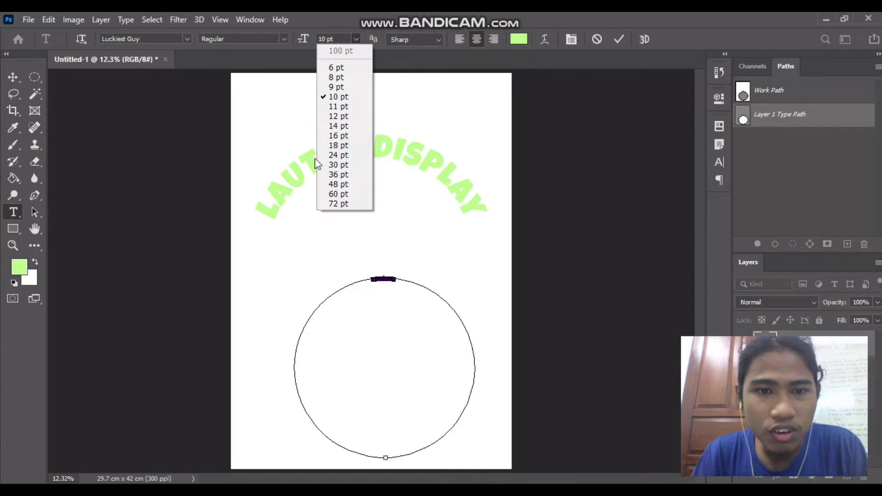
{"action": "left_click", "coordinate": [341, 183]}
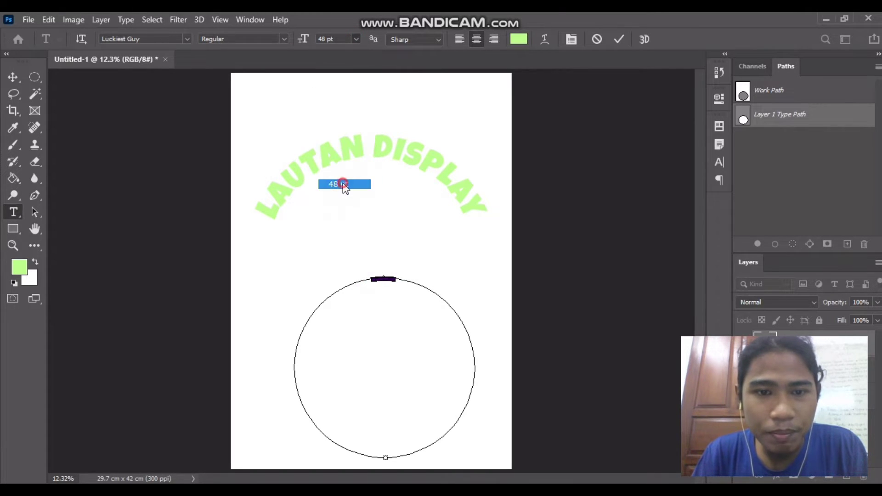
{"action": "left_click", "coordinate": [342, 37]}
{"action": "type", "text": "100"}
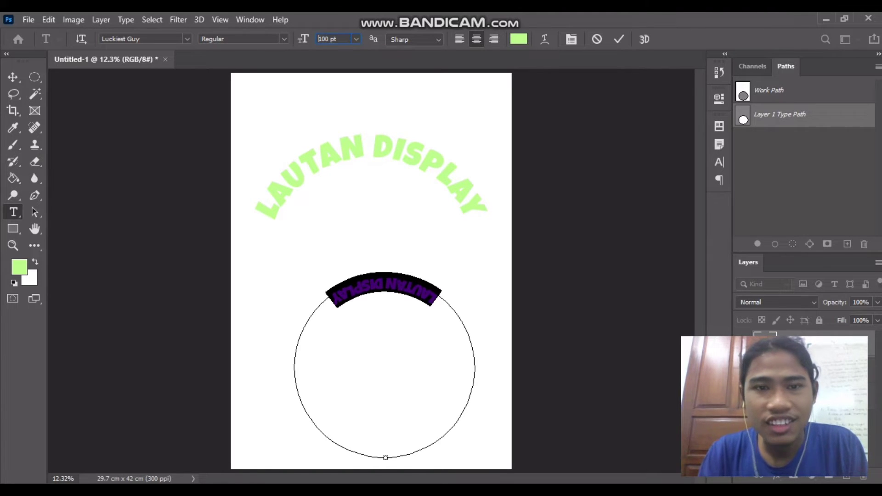
{"action": "key", "text": "Return"}
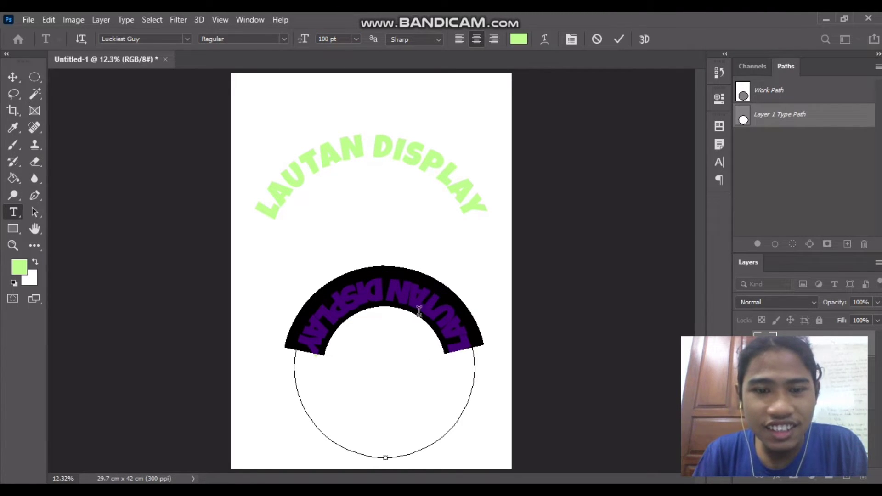
{"action": "left_click", "coordinate": [419, 311]}
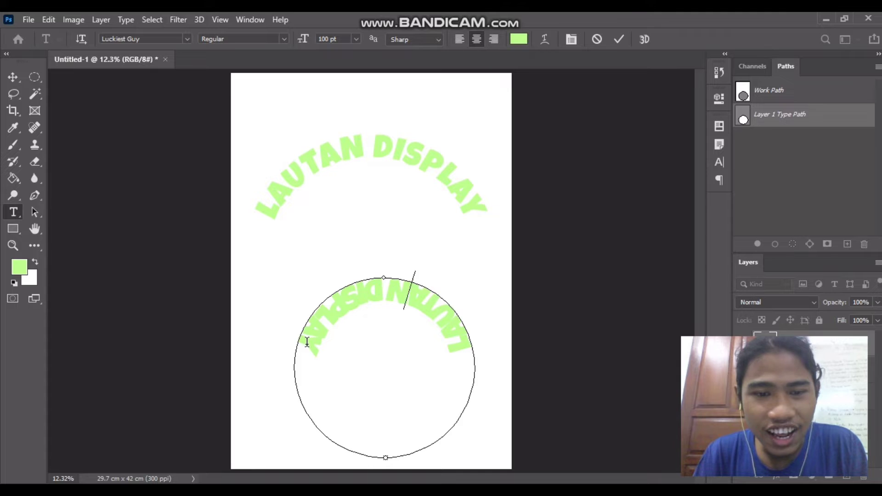
{"action": "left_click_drag", "start_coordinate": [307, 342], "coordinate": [471, 364]}
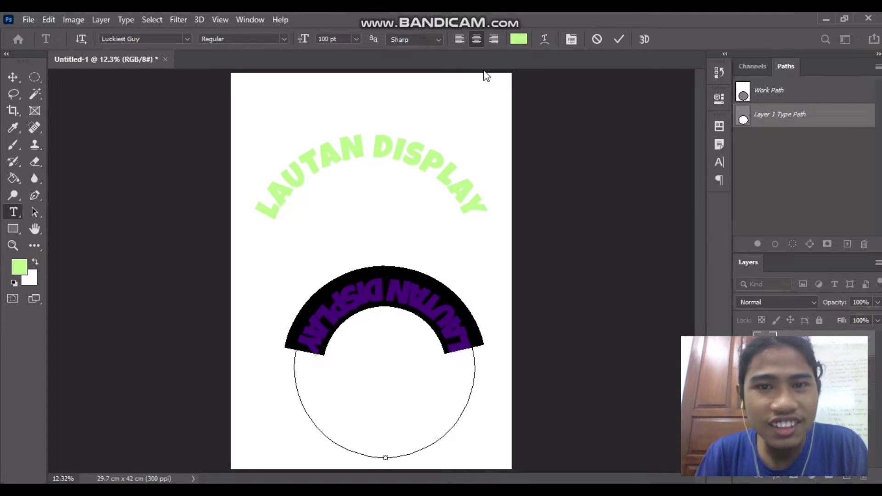
{"action": "left_click", "coordinate": [400, 276]}
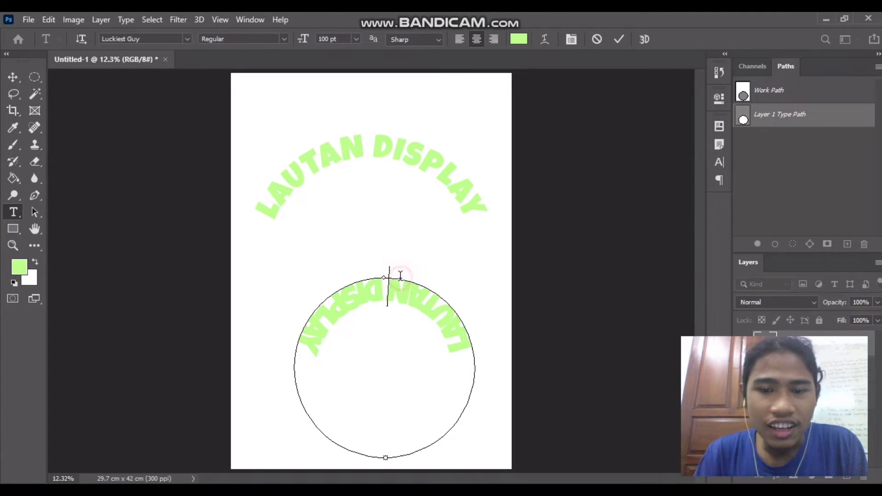
{"action": "key", "text": "ctrl+Return"}
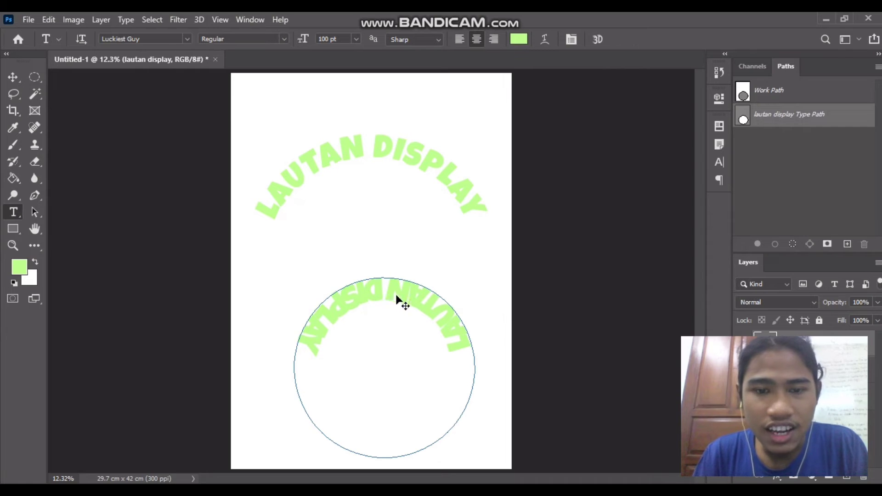
Step: Drag the inverted LAUTAN DISPLAY up, centred just beneath the arched text
{"action": "left_click", "coordinate": [436, 166]}
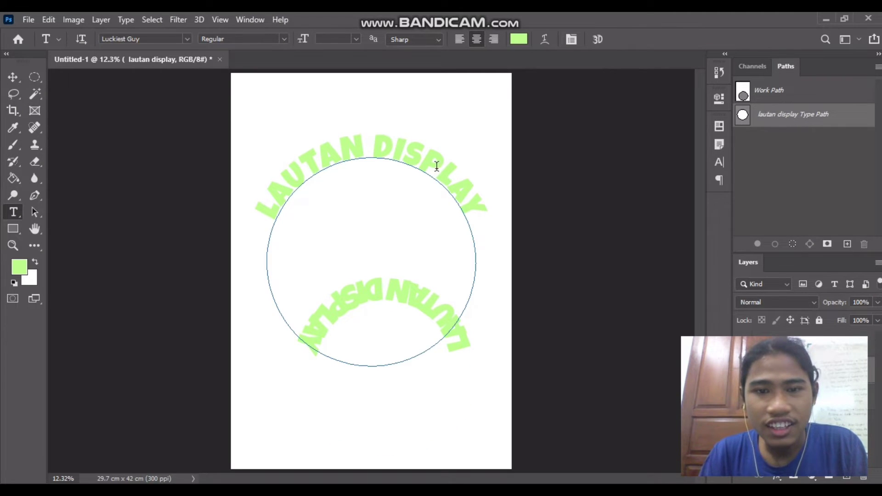
{"action": "key", "text": "v"}
{"action": "left_click", "coordinate": [455, 239]}
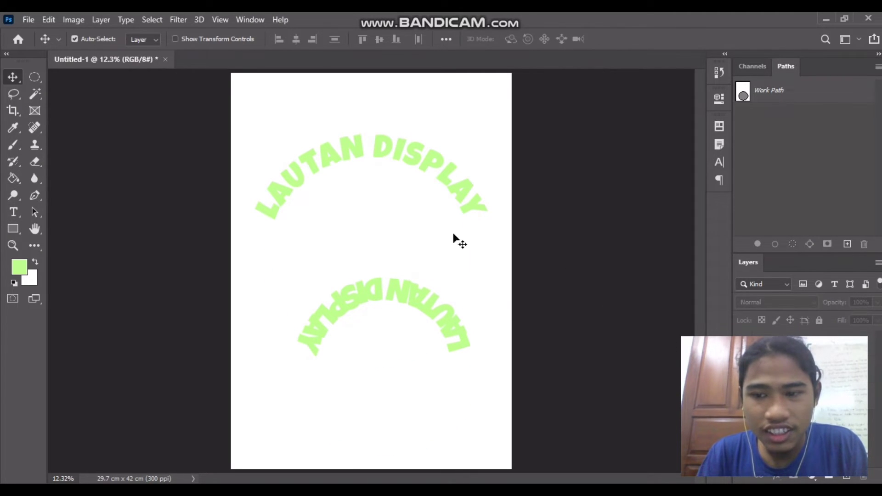
{"action": "left_click", "coordinate": [425, 165]}
{"action": "left_click_drag", "start_coordinate": [436, 327], "coordinate": [415, 260]}
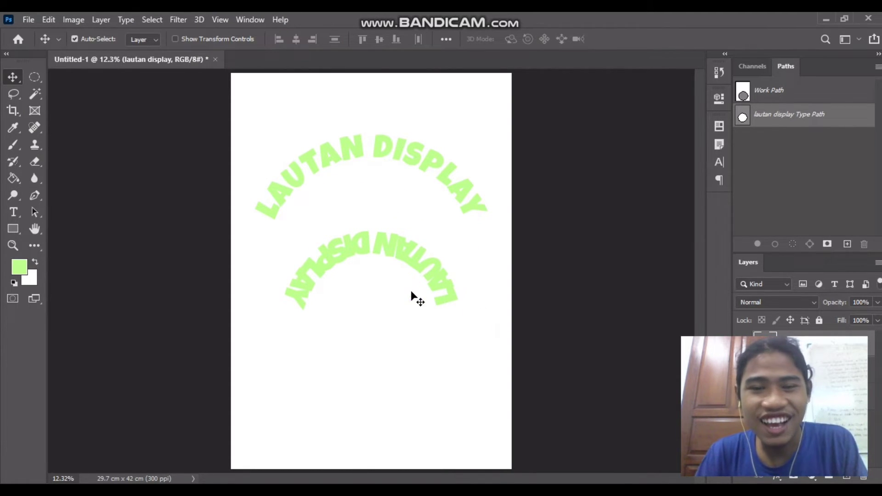
{"action": "left_click_drag", "start_coordinate": [414, 295], "coordinate": [415, 266]}
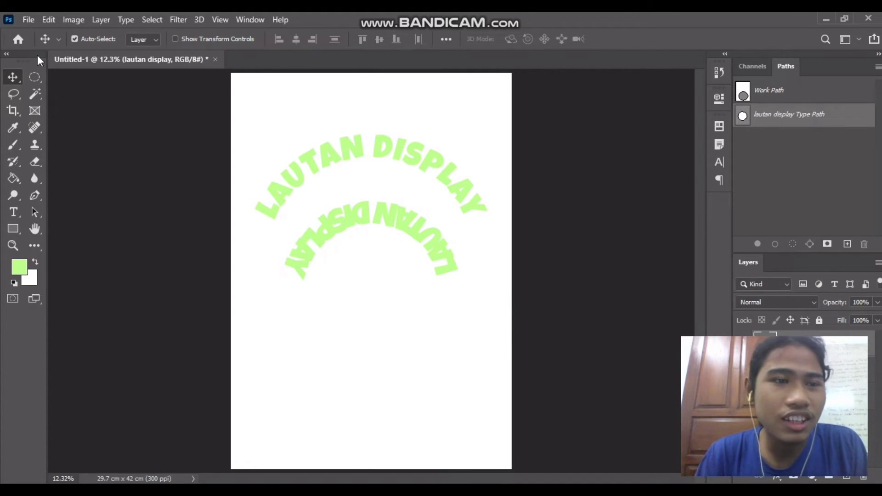
{"action": "left_click", "coordinate": [33, 75]}
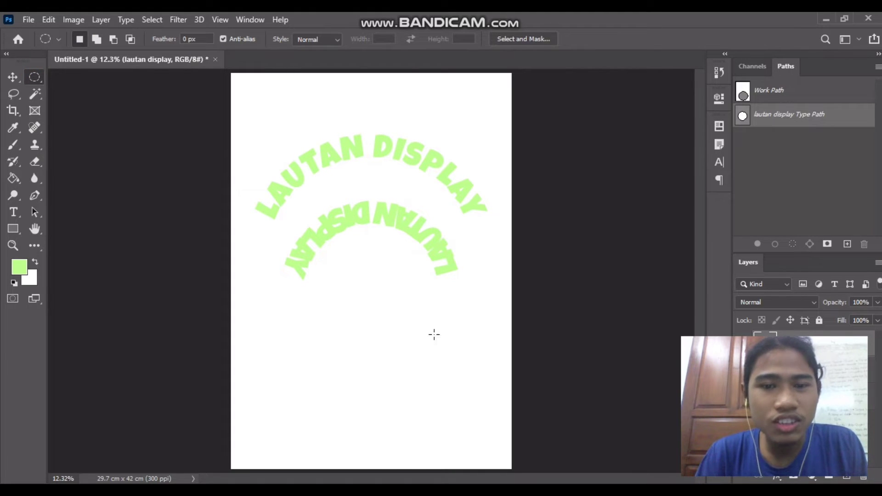
{"action": "key", "text": "v"}
{"action": "left_click", "coordinate": [424, 404]}
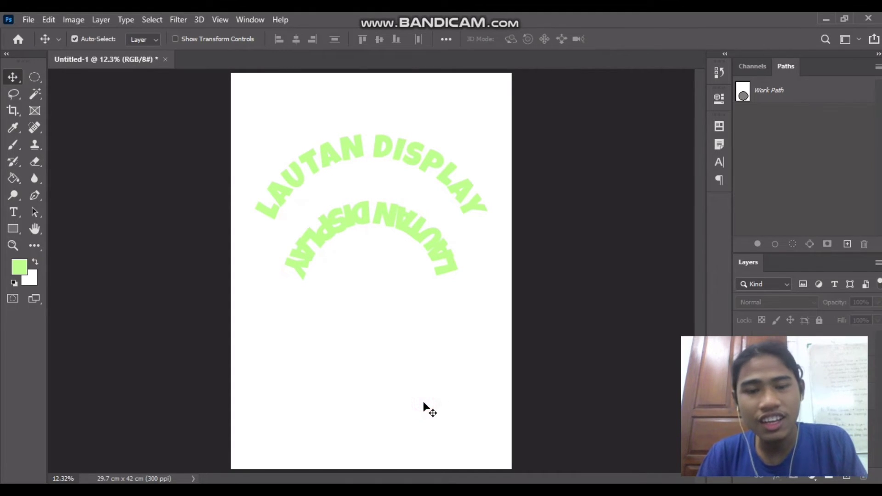
Step: Type LUAR DALEM low on the canvas, commit it, and centre it below the titles
{"action": "key", "text": "t"}
{"action": "left_click", "coordinate": [330, 359]}
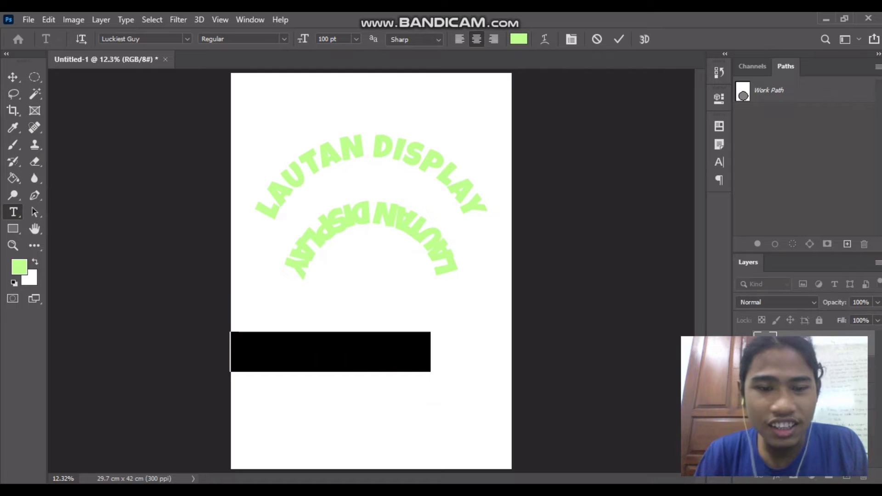
{"action": "type", "text": "LUAR"}
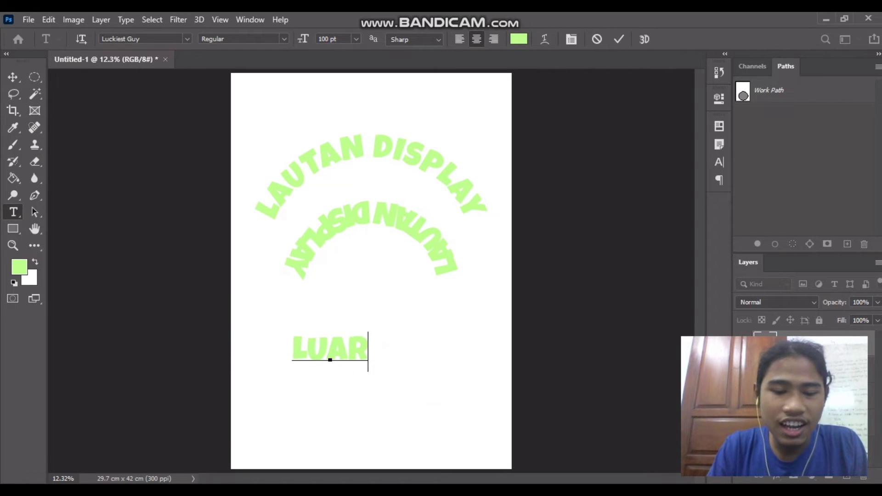
{"action": "type", "text": " DALEM"}
{"action": "key", "text": "ctrl+Return"}
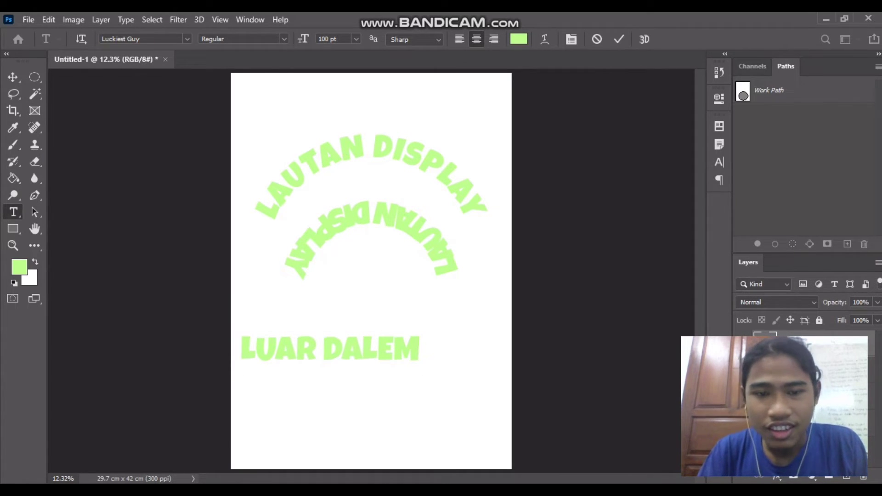
{"action": "left_click_drag", "start_coordinate": [377, 355], "coordinate": [422, 380]}
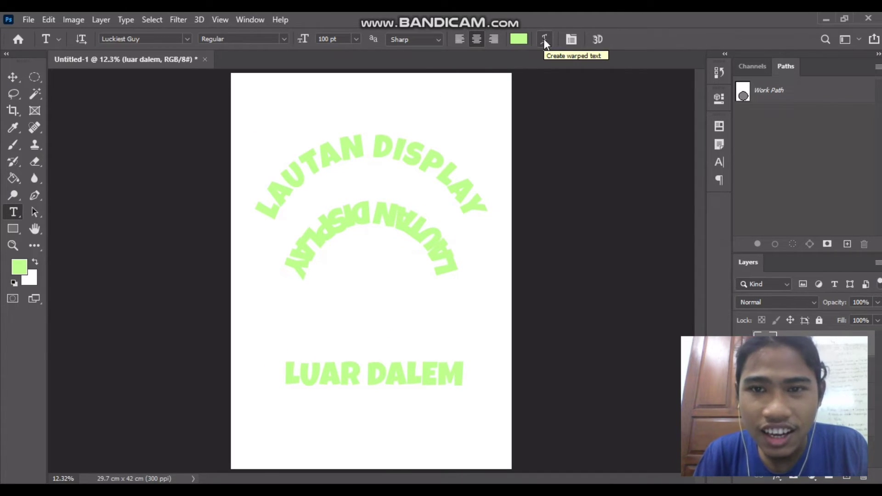
Step: Try Arc, Arc Lower and Arc Upper warps on LUAR DALEM, then apply warp Style None
{"action": "left_click", "coordinate": [544, 39]}
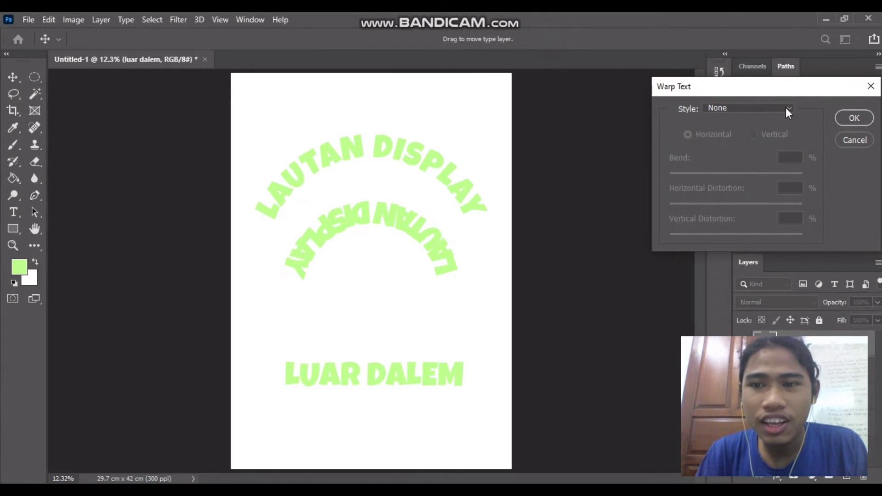
{"action": "left_click", "coordinate": [786, 108]}
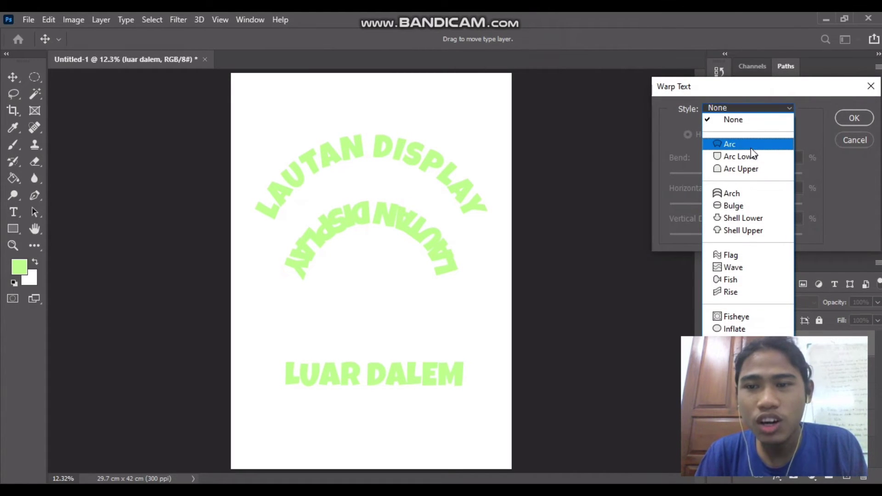
{"action": "left_click", "coordinate": [749, 147]}
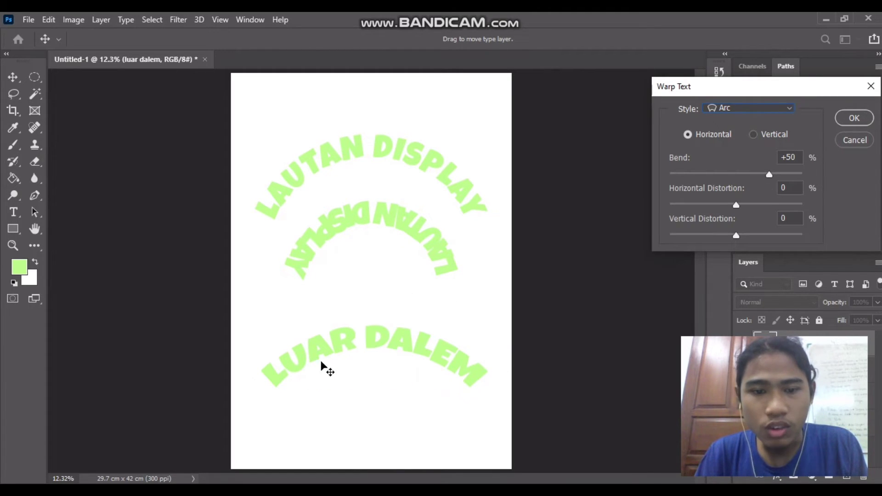
{"action": "left_click", "coordinate": [770, 107]}
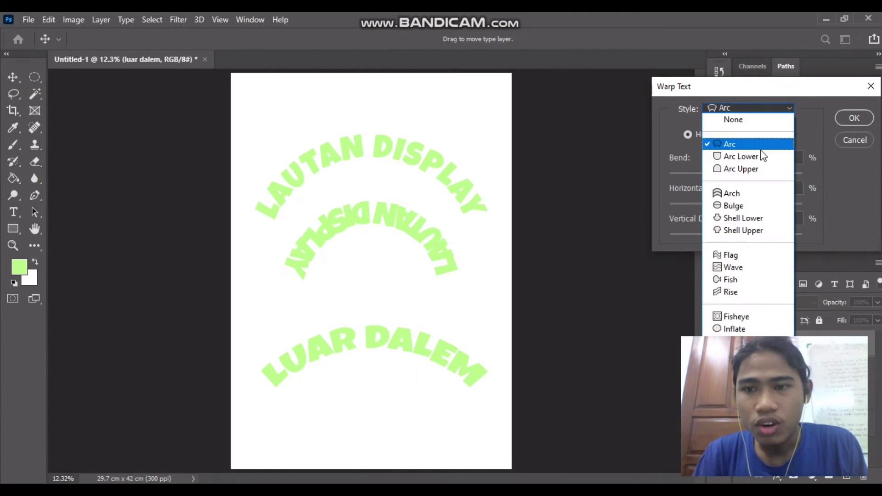
{"action": "left_click", "coordinate": [760, 154]}
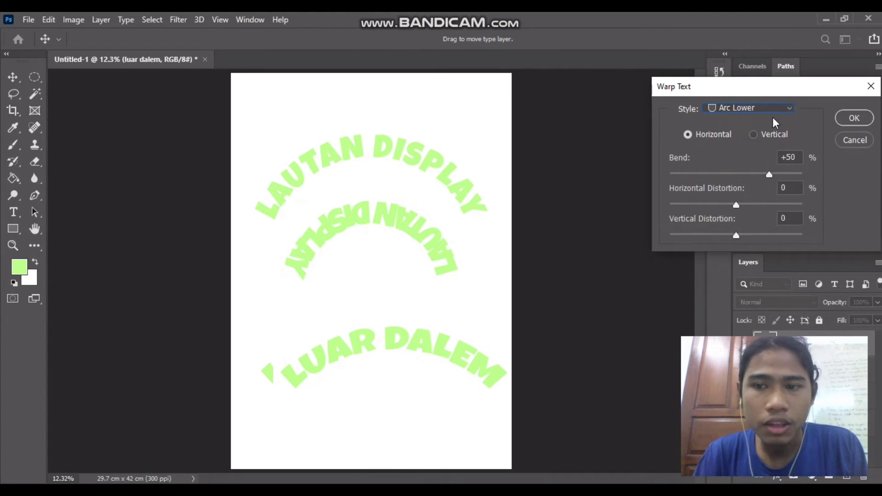
{"action": "left_click", "coordinate": [787, 109]}
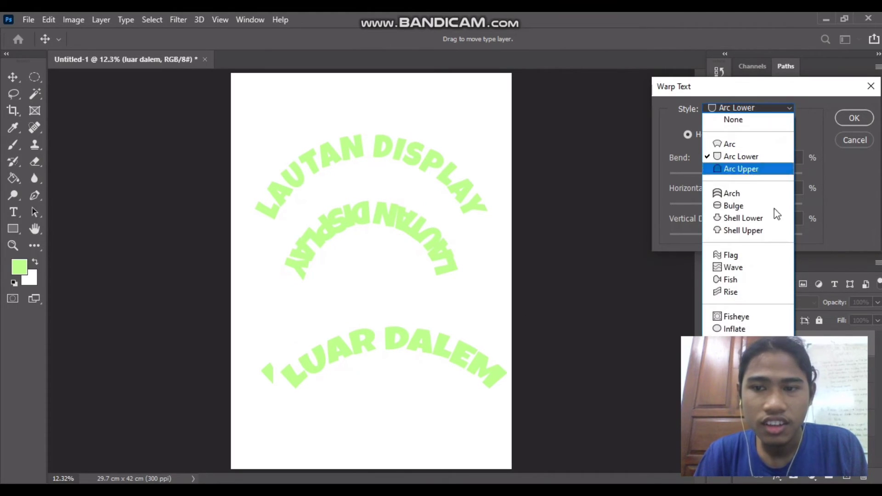
{"action": "left_click", "coordinate": [739, 165]}
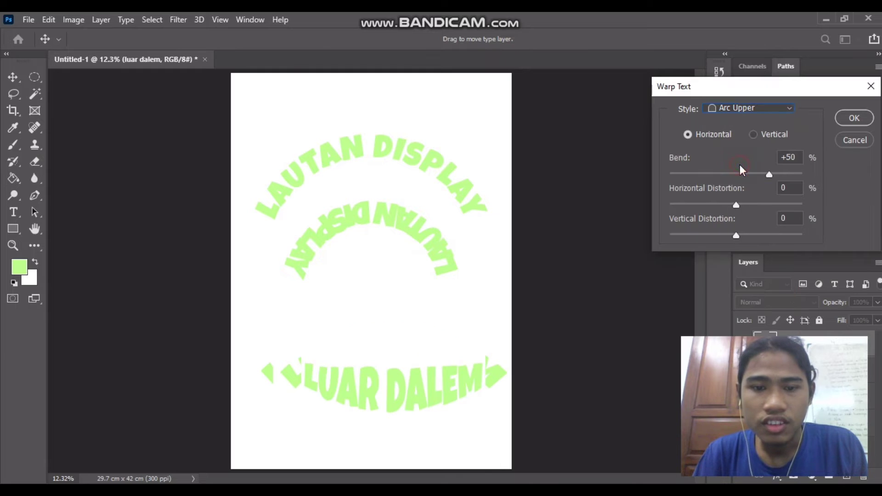
{"action": "left_click", "coordinate": [790, 107]}
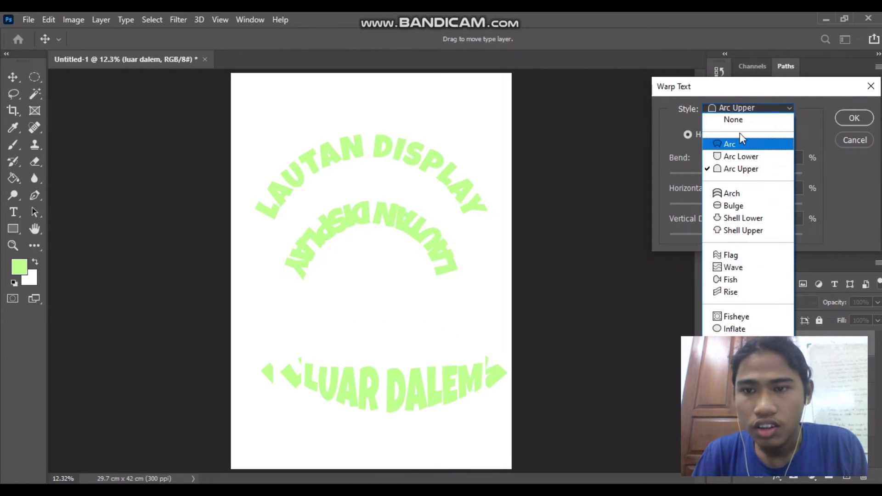
{"action": "left_click", "coordinate": [735, 119]}
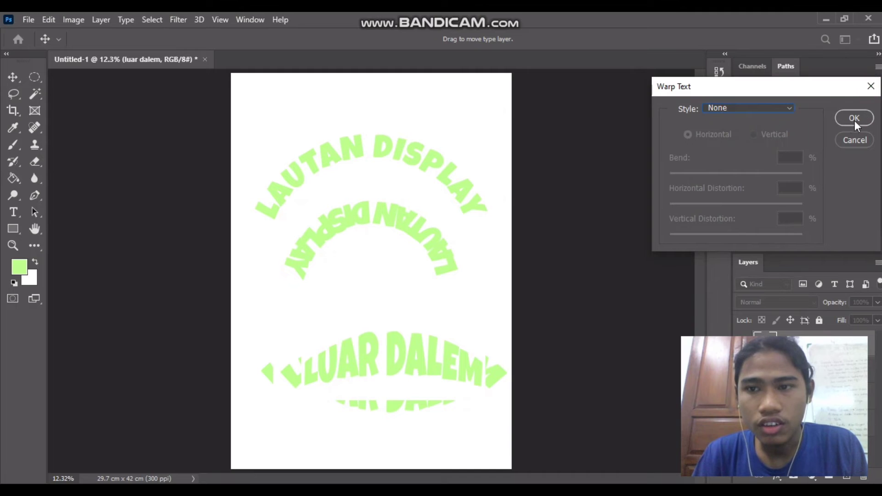
{"action": "left_click", "coordinate": [856, 140]}
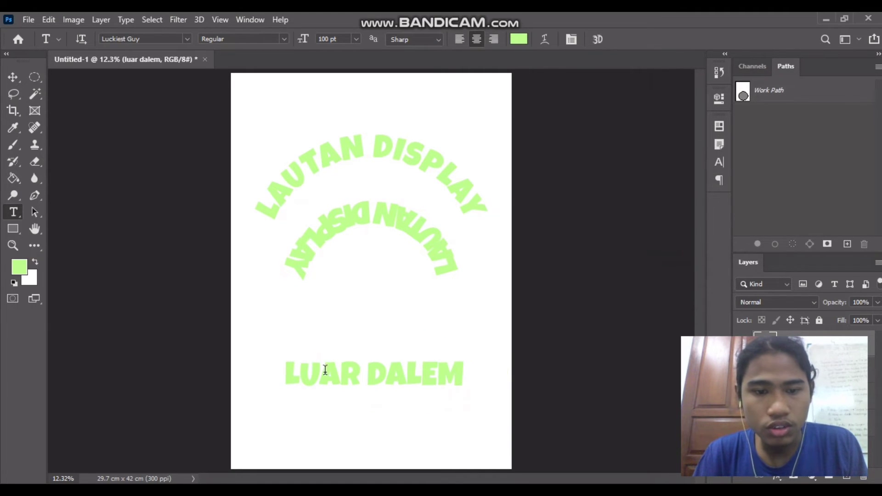
Step: Select all of the LUAR DALEM text and preview the Flag, Fish and Rise warp styles
{"action": "left_click", "coordinate": [284, 375]}
{"action": "key", "text": "ctrl+a"}
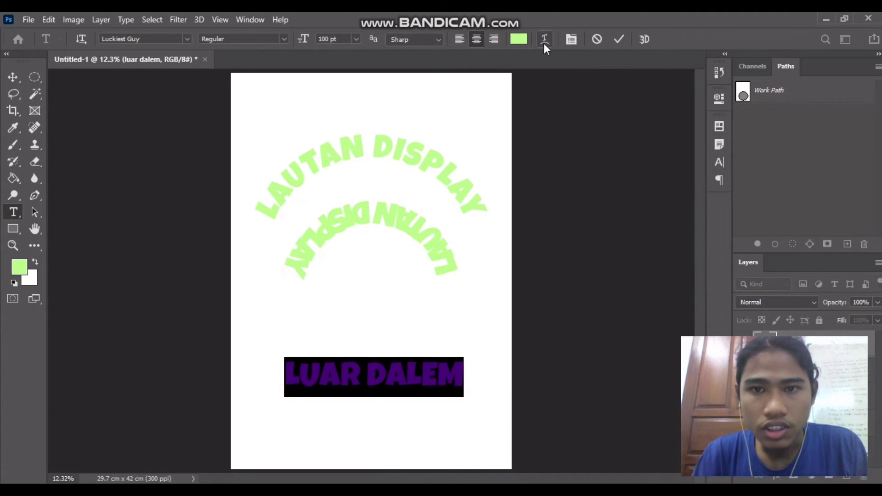
{"action": "left_click", "coordinate": [544, 39]}
{"action": "left_click", "coordinate": [781, 109]}
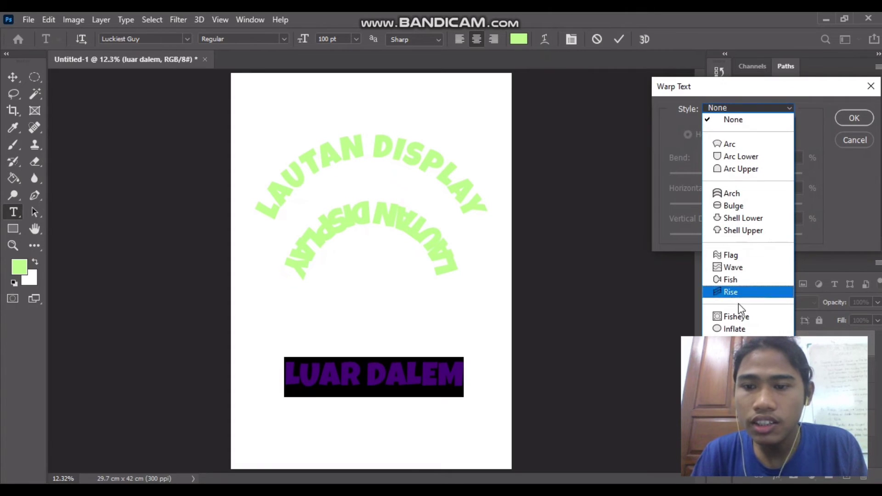
{"action": "left_click", "coordinate": [738, 255]}
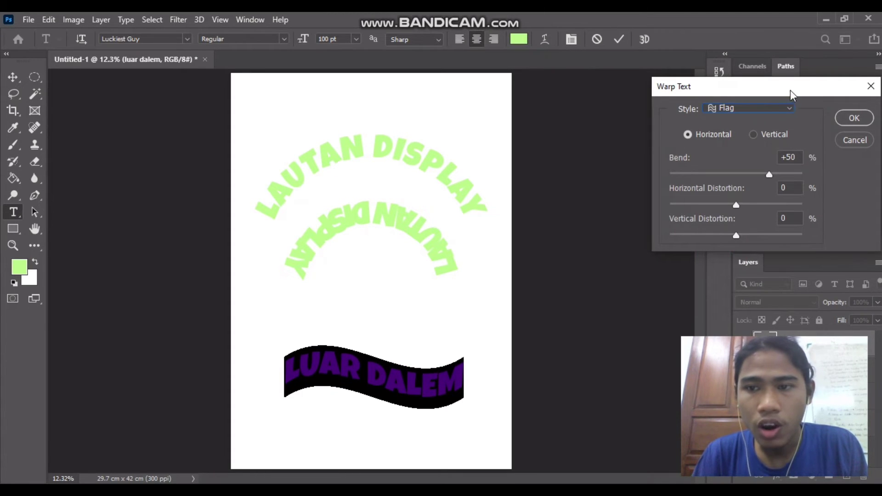
{"action": "left_click", "coordinate": [792, 111]}
{"action": "left_click", "coordinate": [749, 279]}
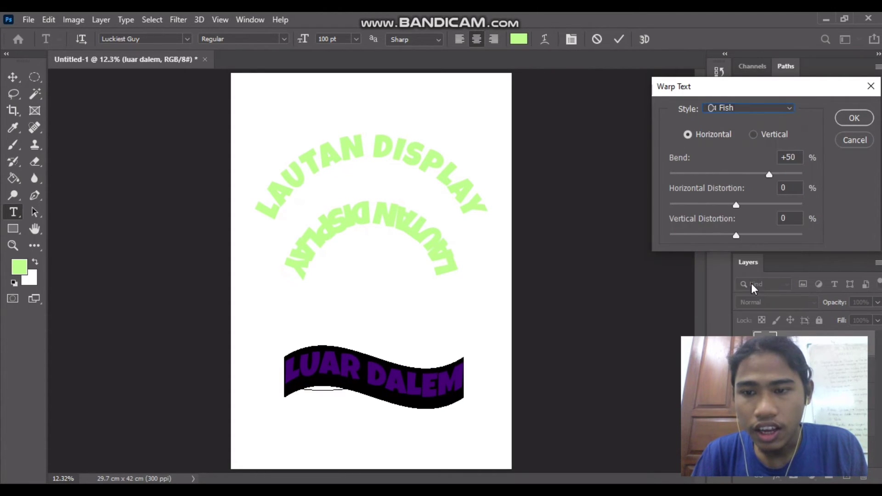
{"action": "left_click", "coordinate": [749, 110]}
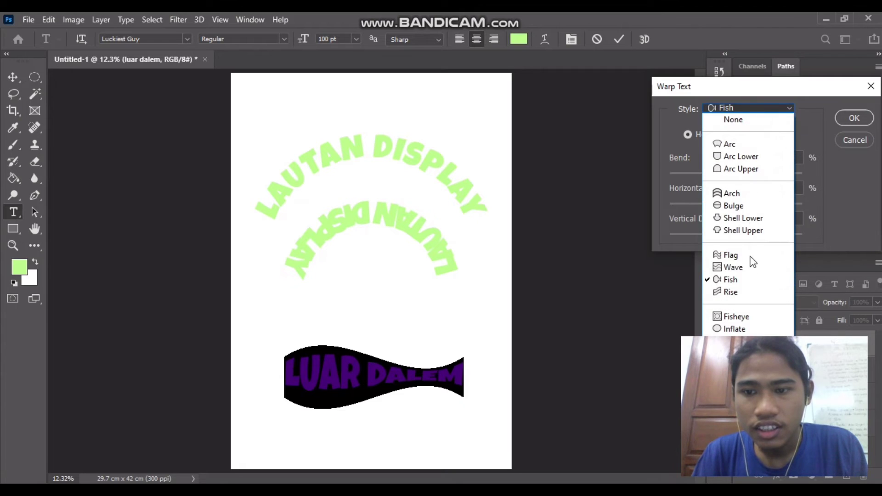
{"action": "left_click", "coordinate": [746, 290]}
Step: Preview Flag again, then Shell Upper, Shell Lower and Fisheye warps on LUAR DALEM
{"action": "left_click", "coordinate": [744, 109]}
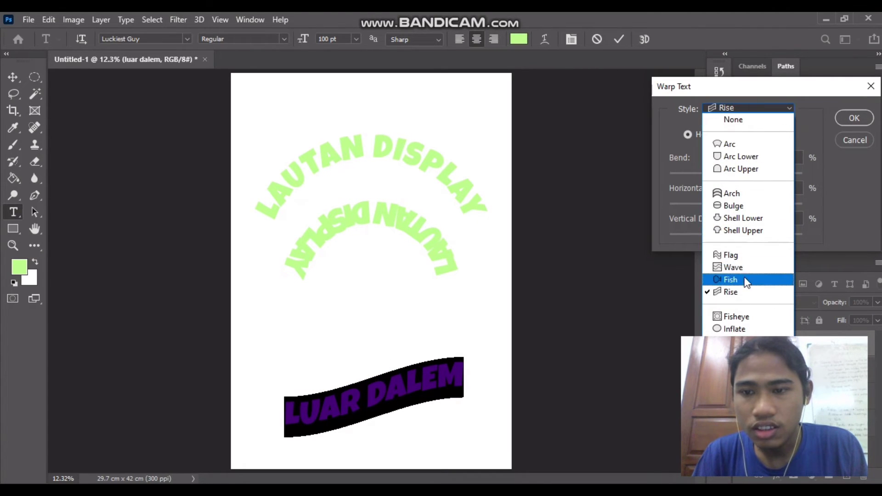
{"action": "left_click", "coordinate": [745, 256]}
{"action": "left_click", "coordinate": [780, 109]}
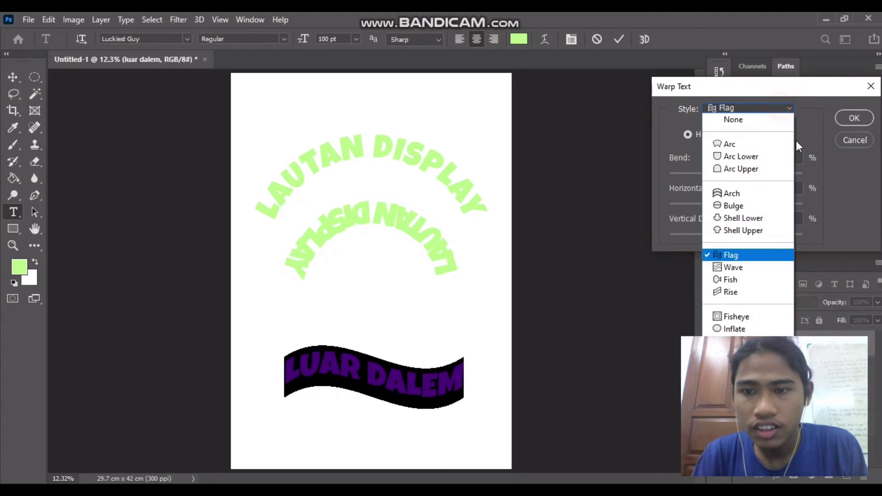
{"action": "left_click", "coordinate": [763, 231]}
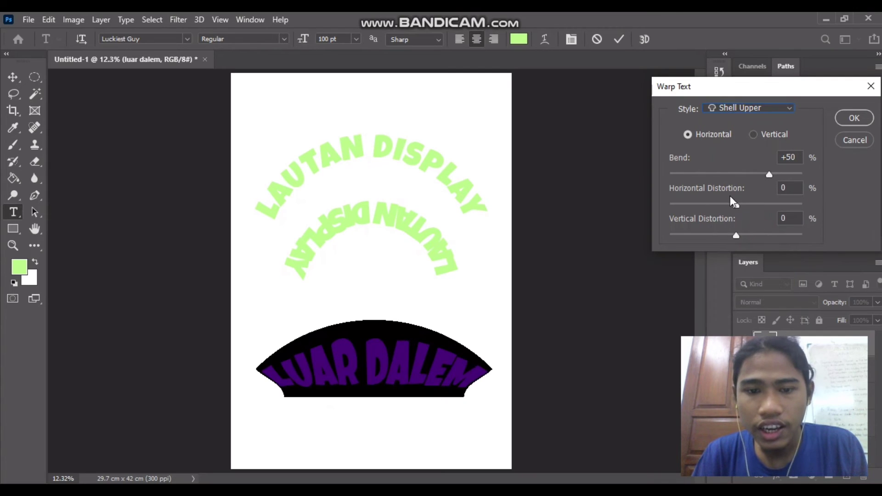
{"action": "left_click", "coordinate": [769, 110]}
{"action": "left_click", "coordinate": [753, 217]}
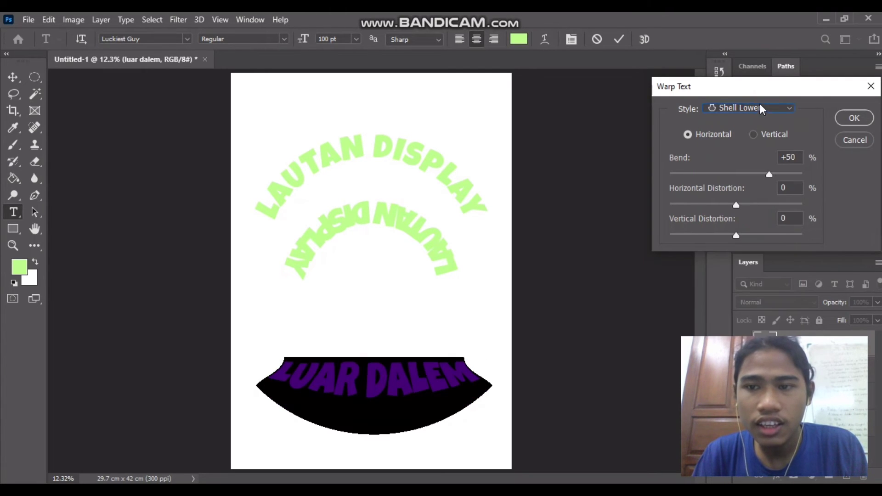
{"action": "left_click", "coordinate": [760, 109]}
{"action": "left_click", "coordinate": [741, 316]}
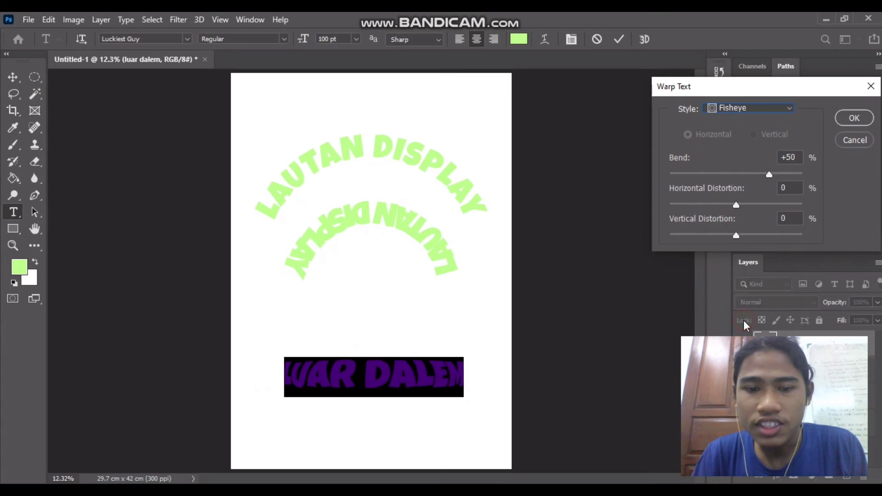
Step: Try Inflate and Twist, then apply an Arc warp to LUAR DALEM
{"action": "left_click", "coordinate": [767, 107]}
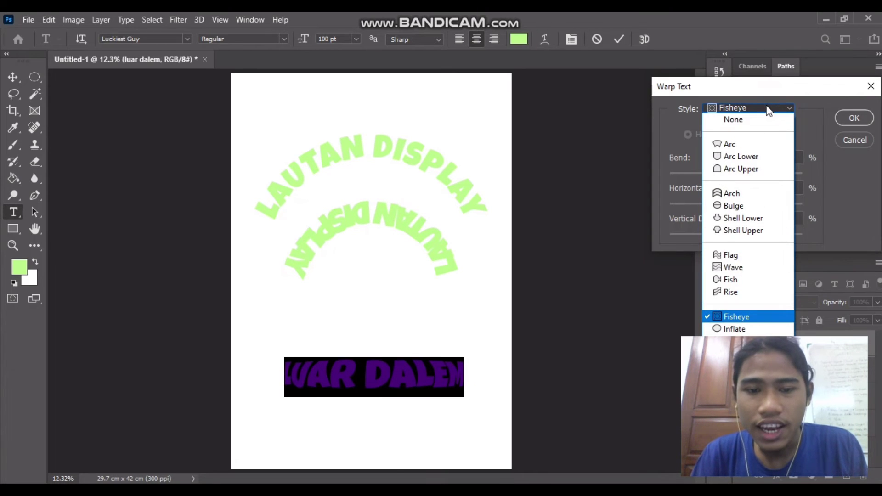
{"action": "left_click", "coordinate": [734, 328]}
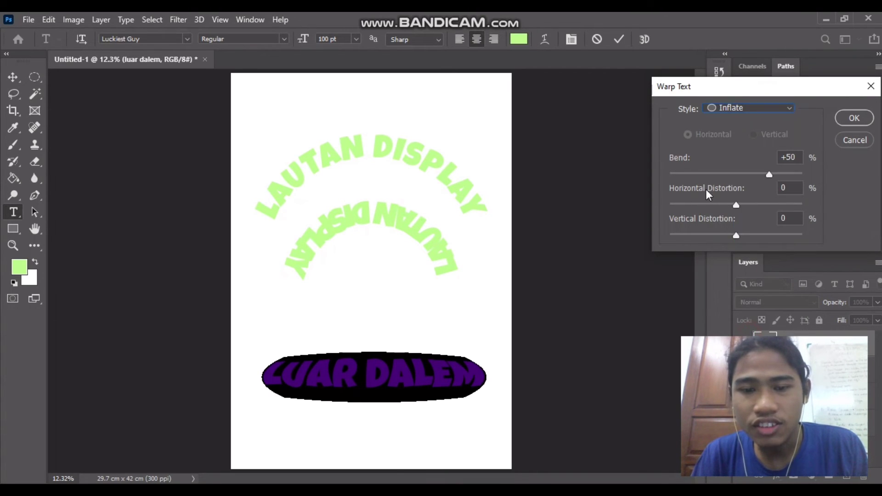
{"action": "left_click", "coordinate": [779, 109]}
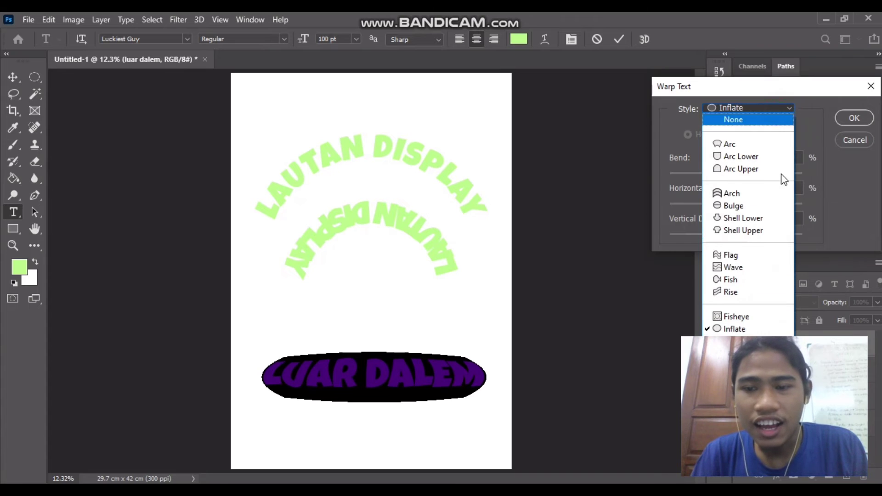
{"action": "left_click", "coordinate": [732, 353]}
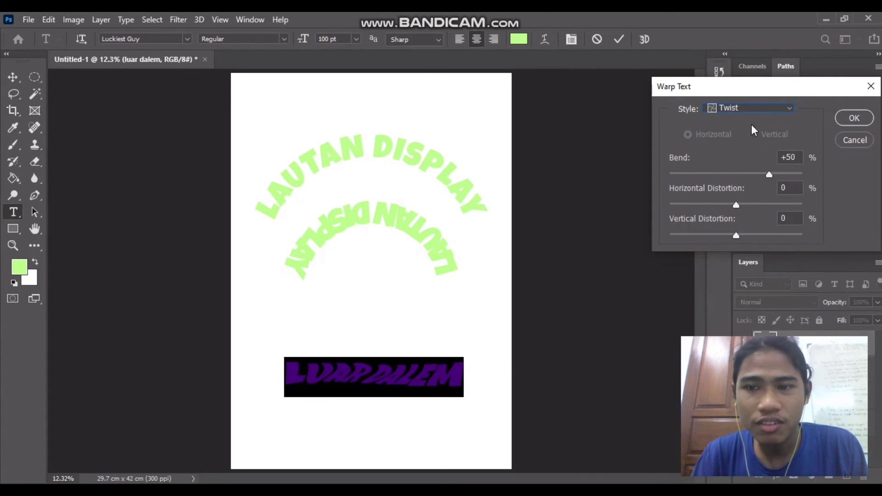
{"action": "left_click", "coordinate": [778, 108]}
{"action": "left_click", "coordinate": [730, 142]}
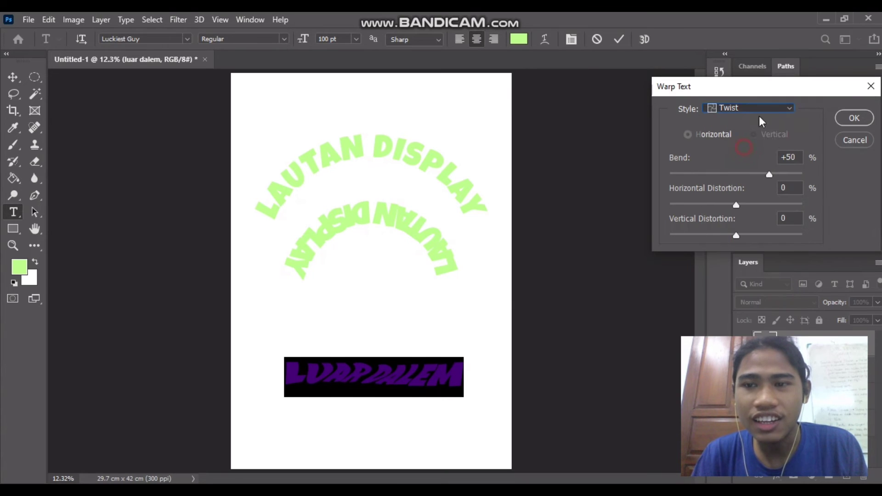
{"action": "left_click", "coordinate": [855, 119]}
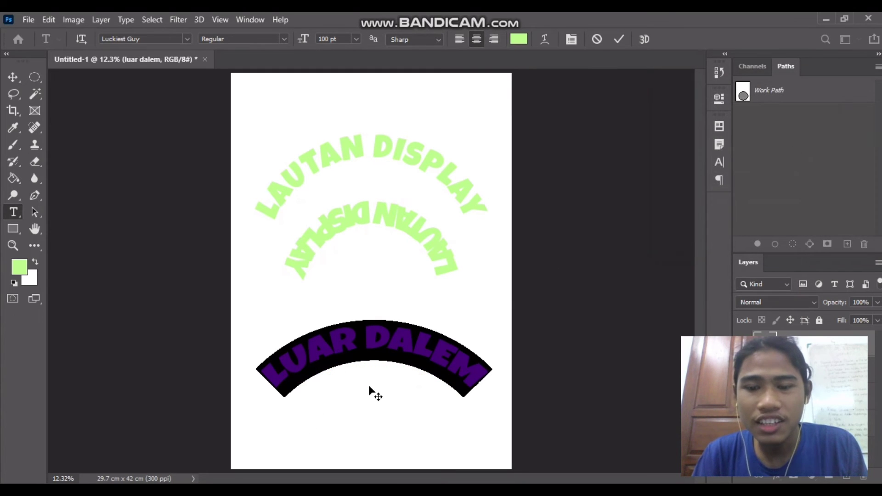
Step: Commit the arched LUAR DALEM text and nudge it slightly up and right with the Move tool
{"action": "key", "text": "ctrl+Return"}
{"action": "key", "text": "v"}
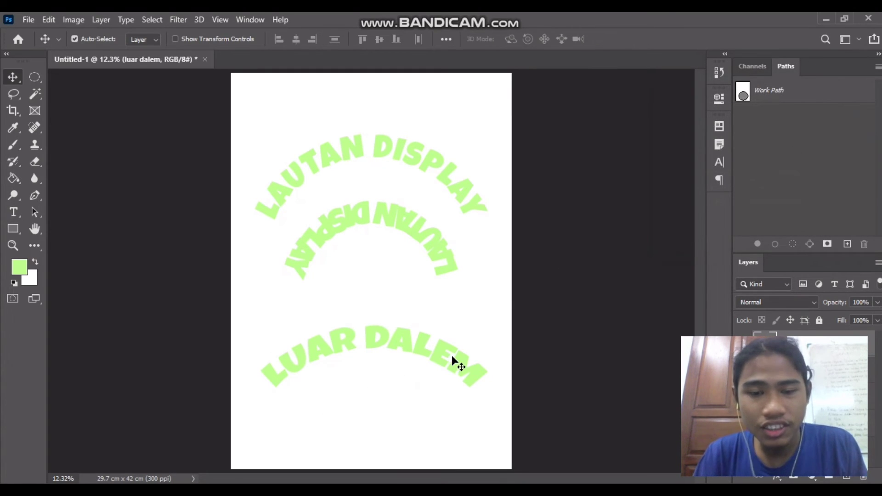
{"action": "left_click_drag", "start_coordinate": [451, 355], "coordinate": [457, 349]}
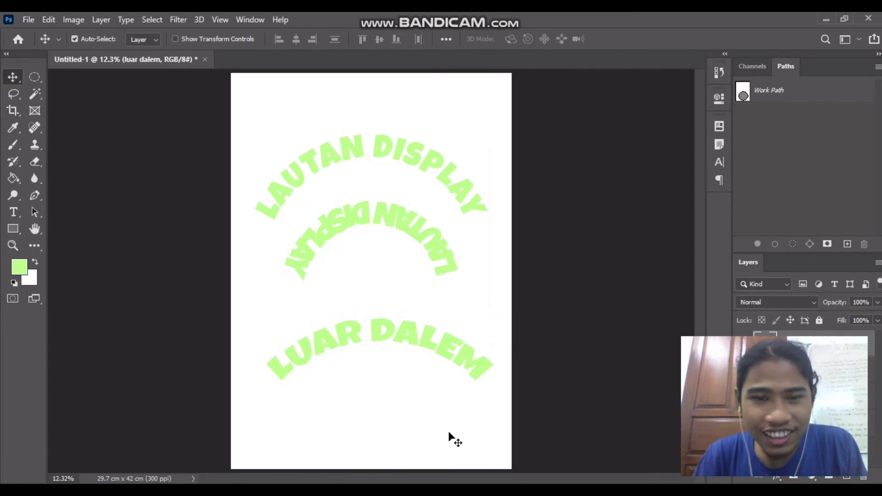